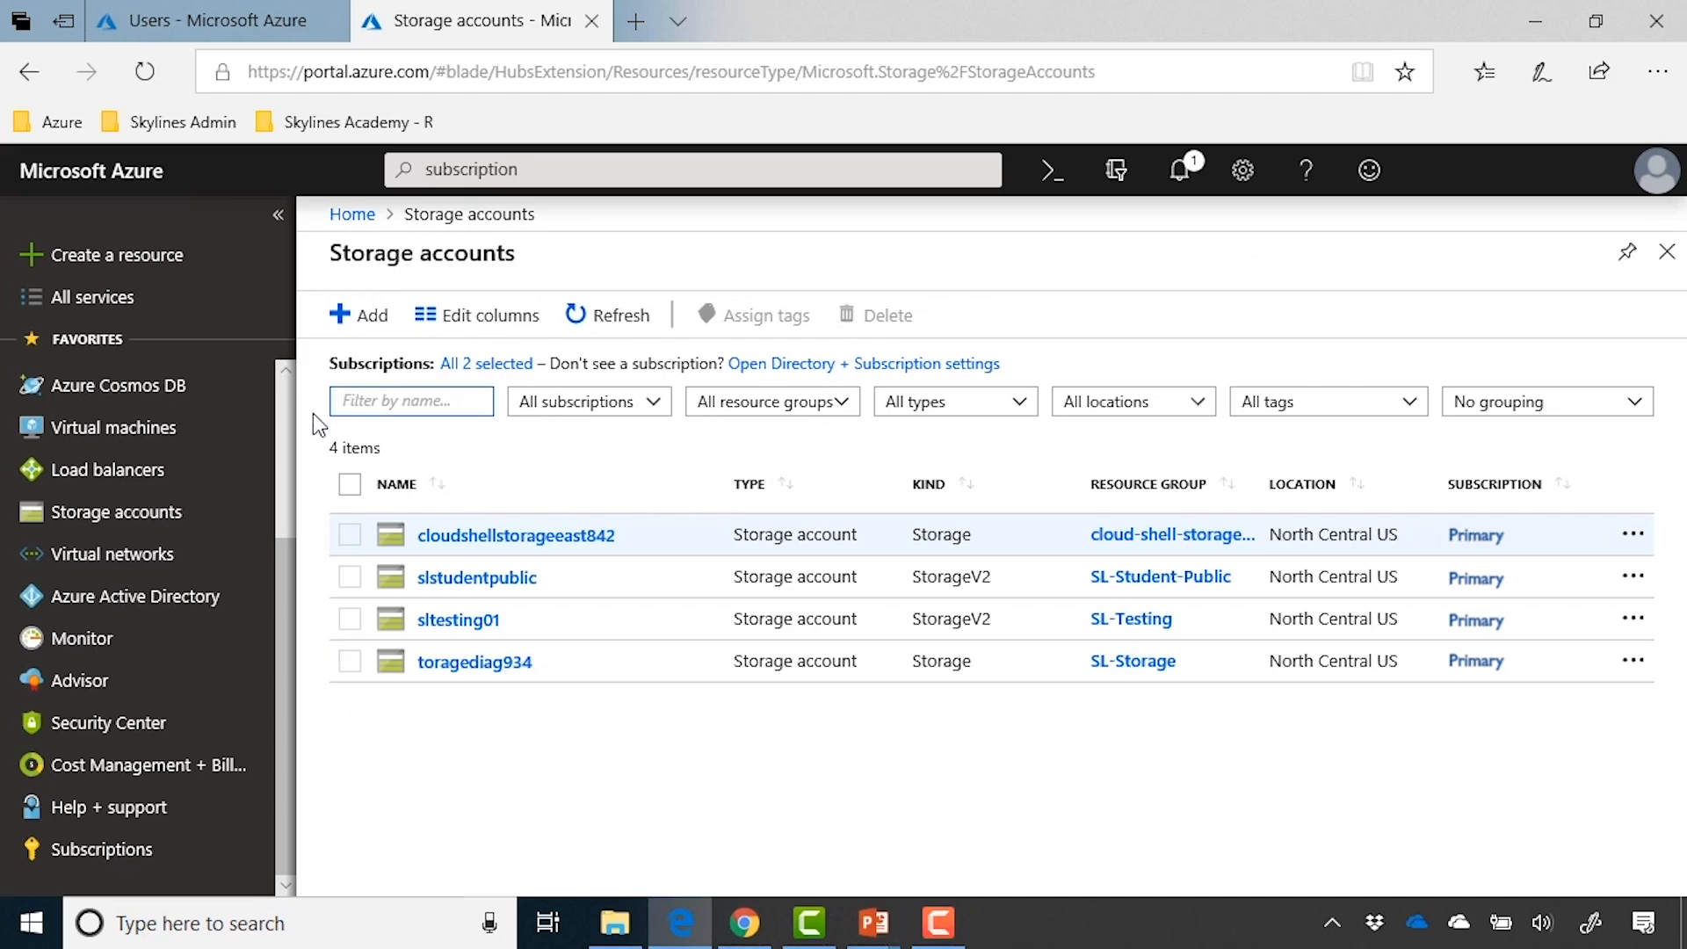
Start creating a new storage account and assign it to the SL-Storage resource group.
left_click(369, 322)
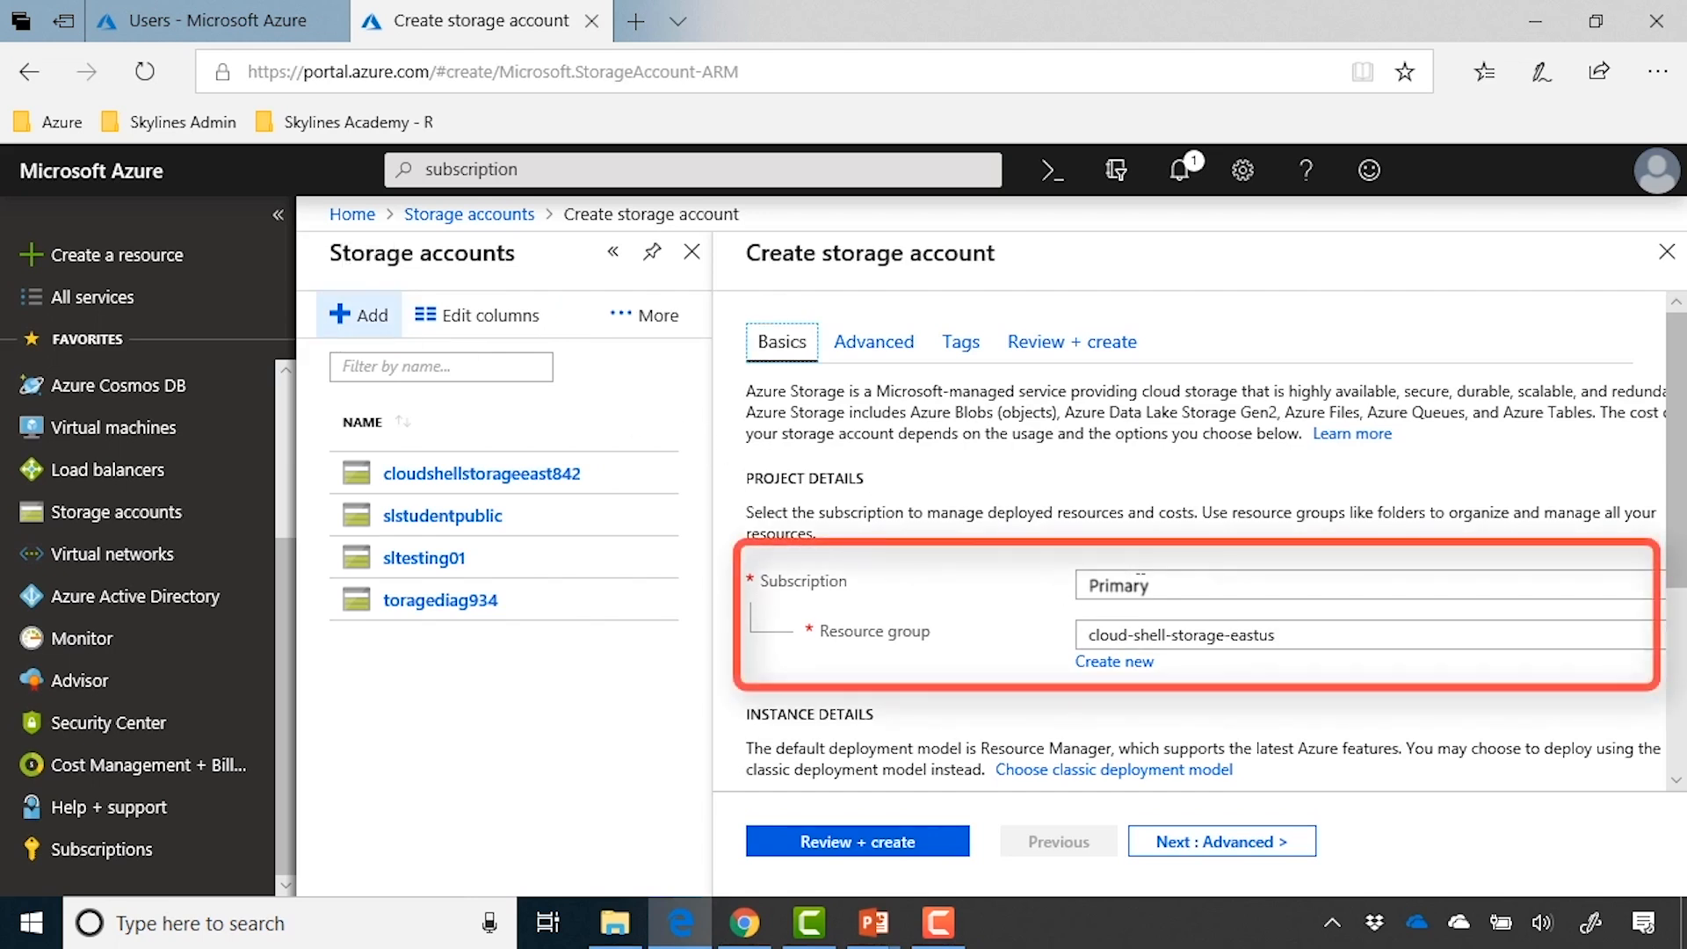
left_click(1168, 635)
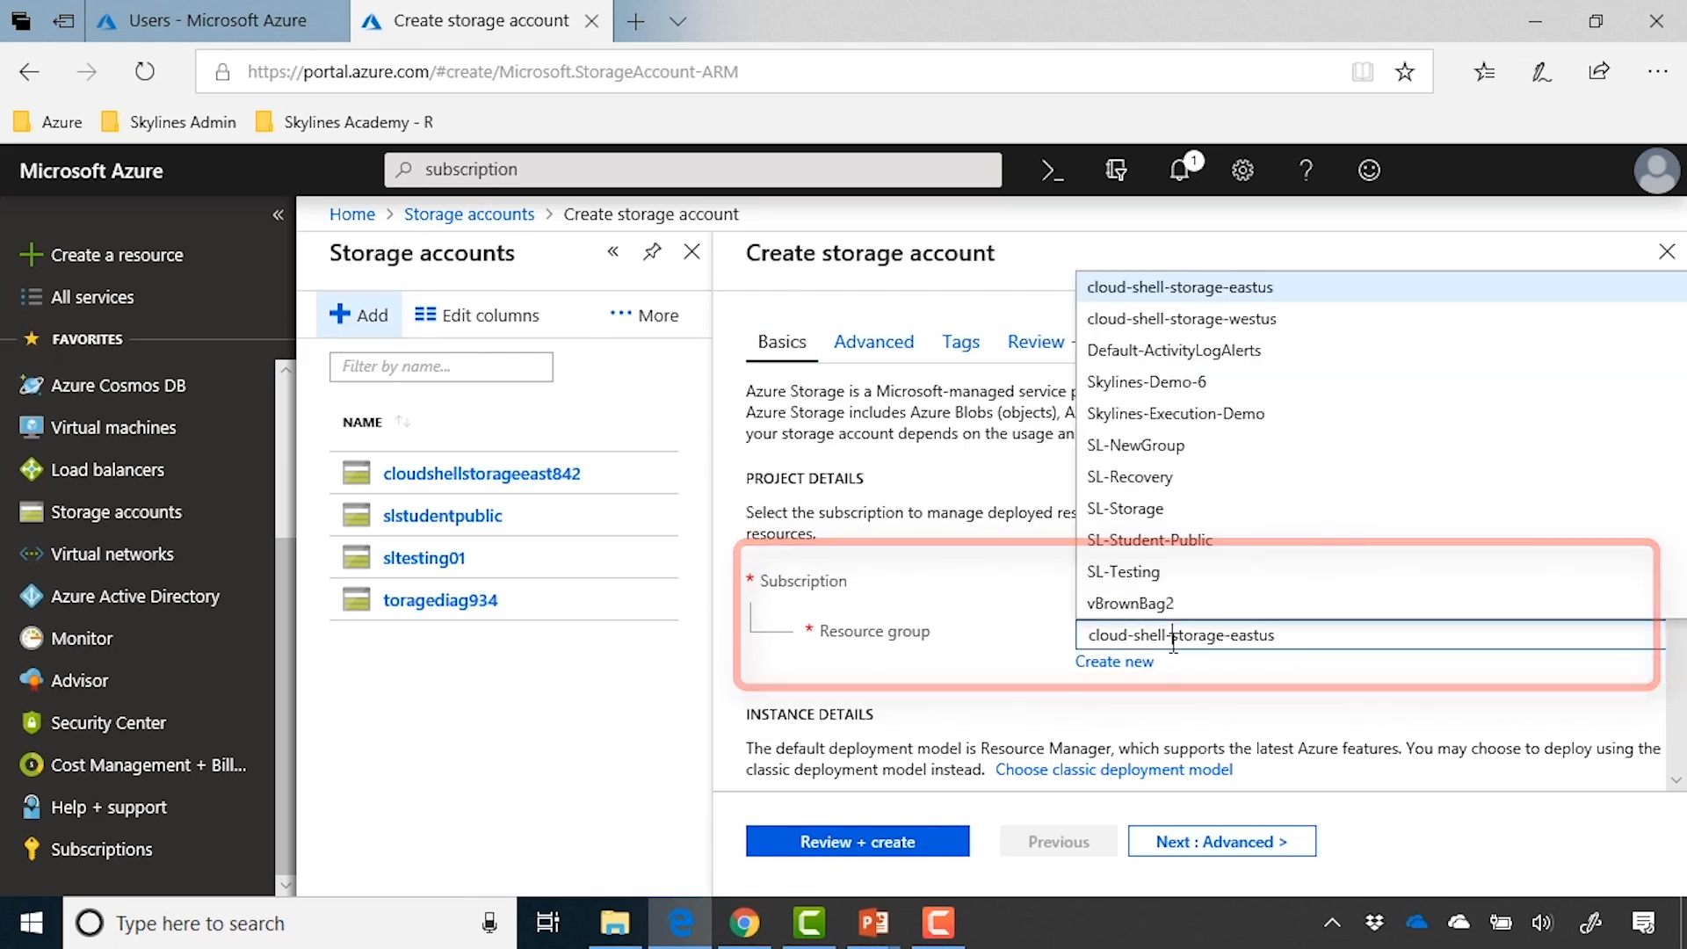
left_click(1173, 514)
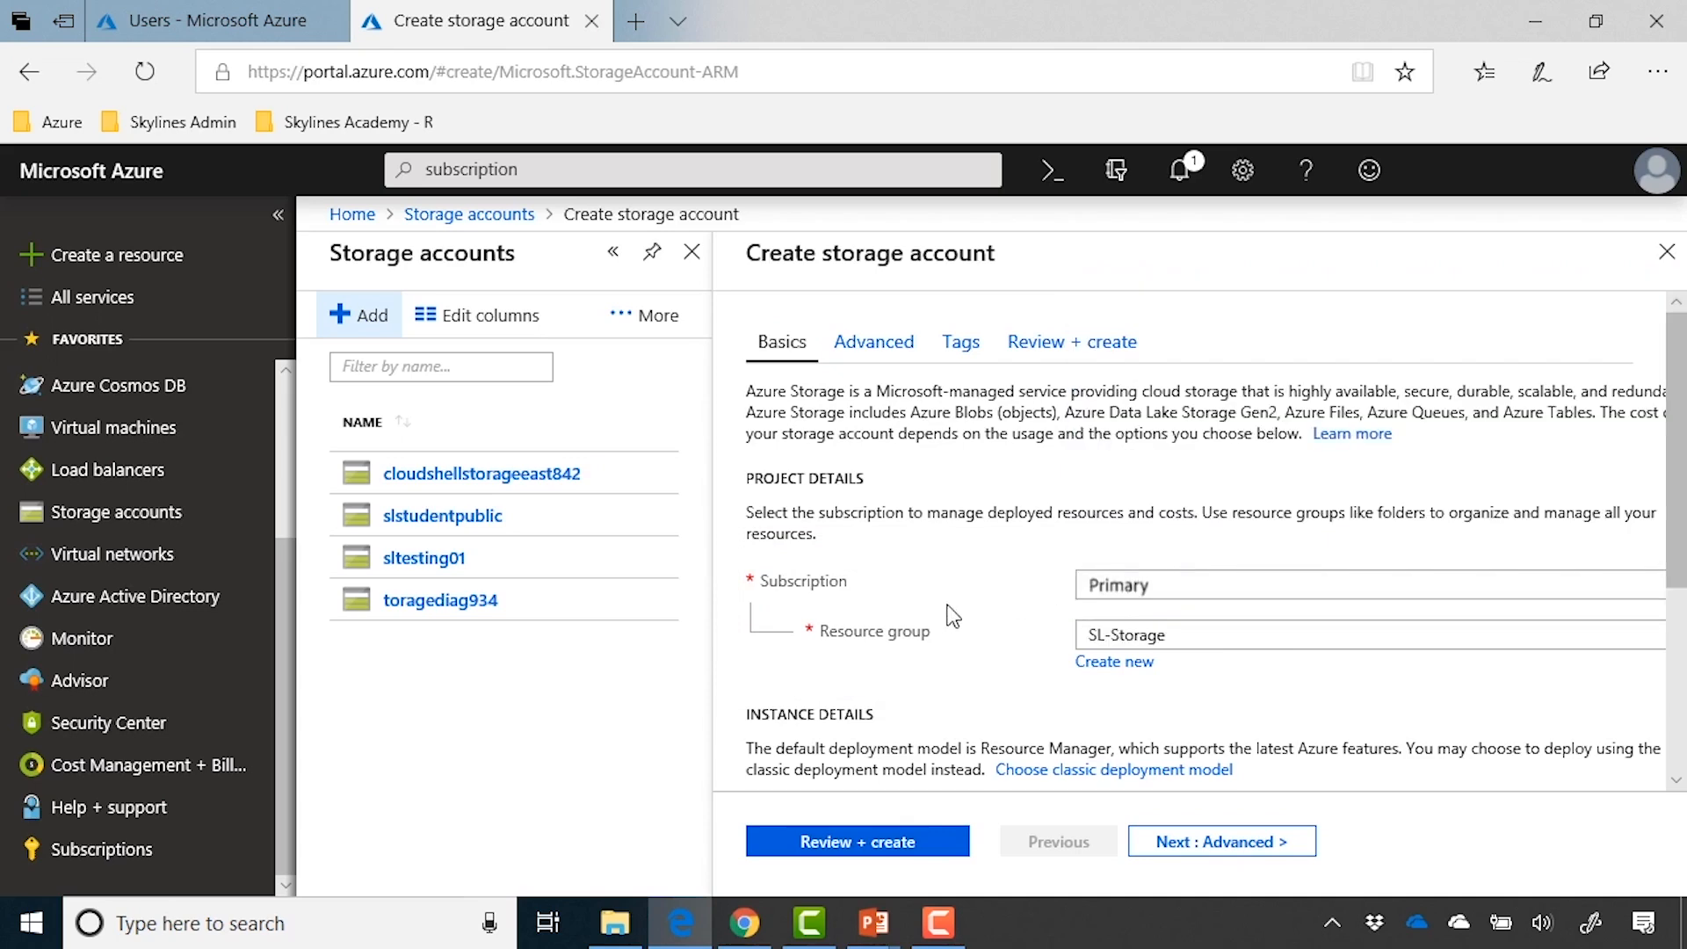
Name the new storage account slfiledemo and check that the name is accepted.
scroll(940, 630, "down", 3)
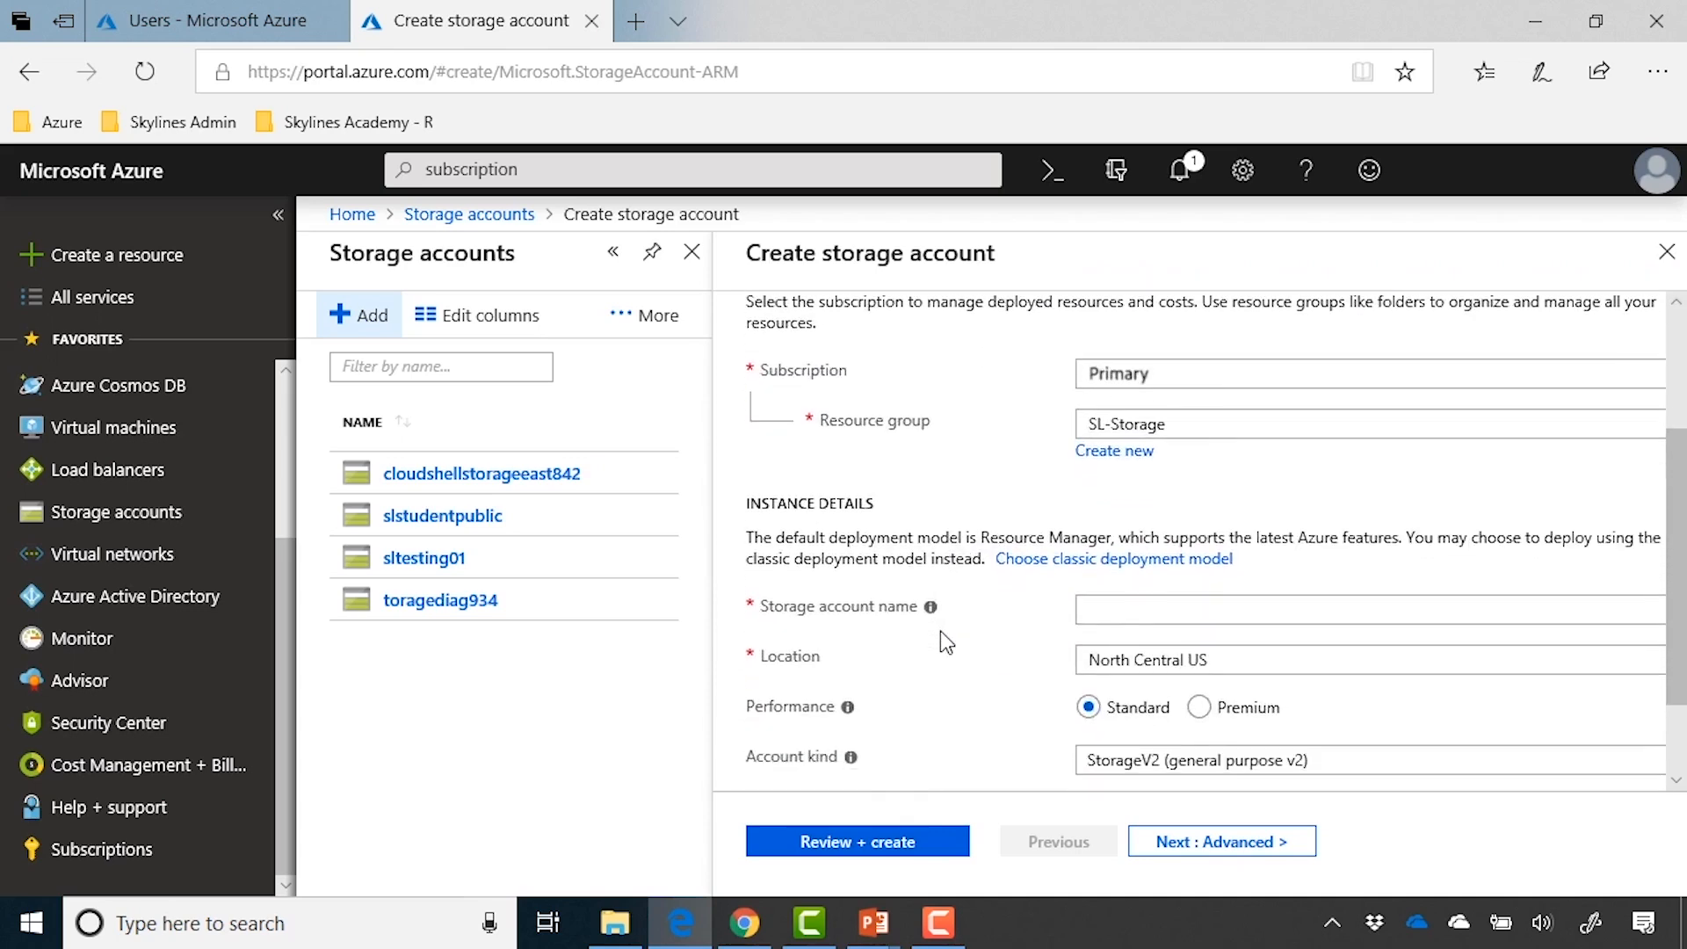
left_click(1120, 616)
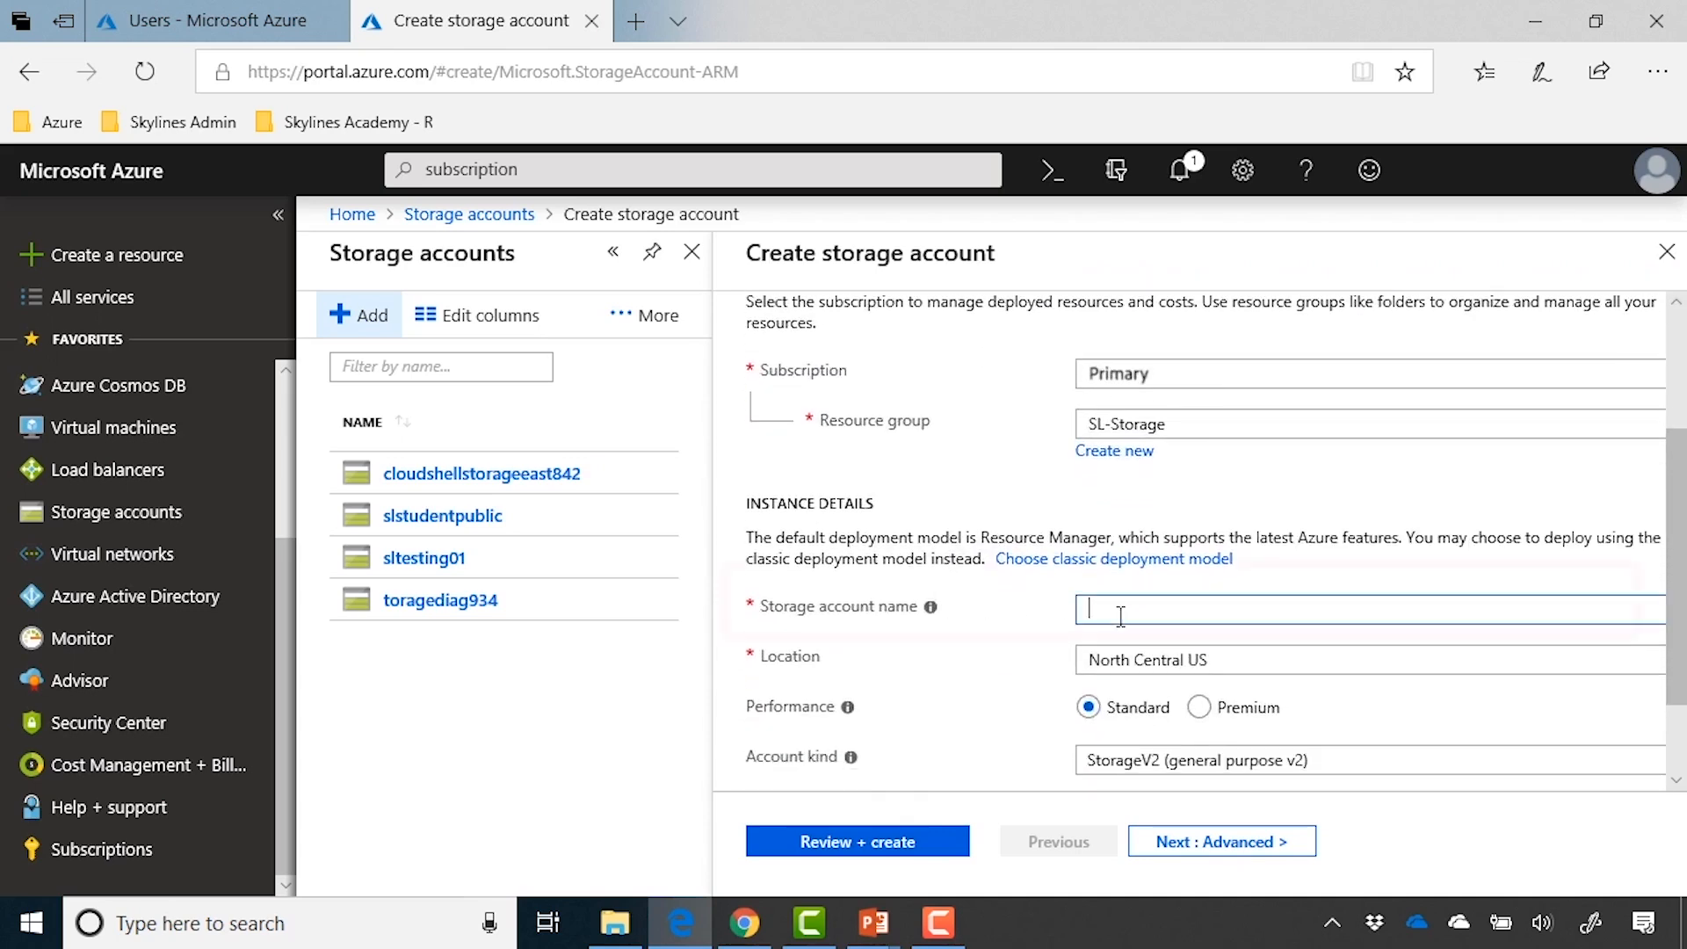
type("sl")
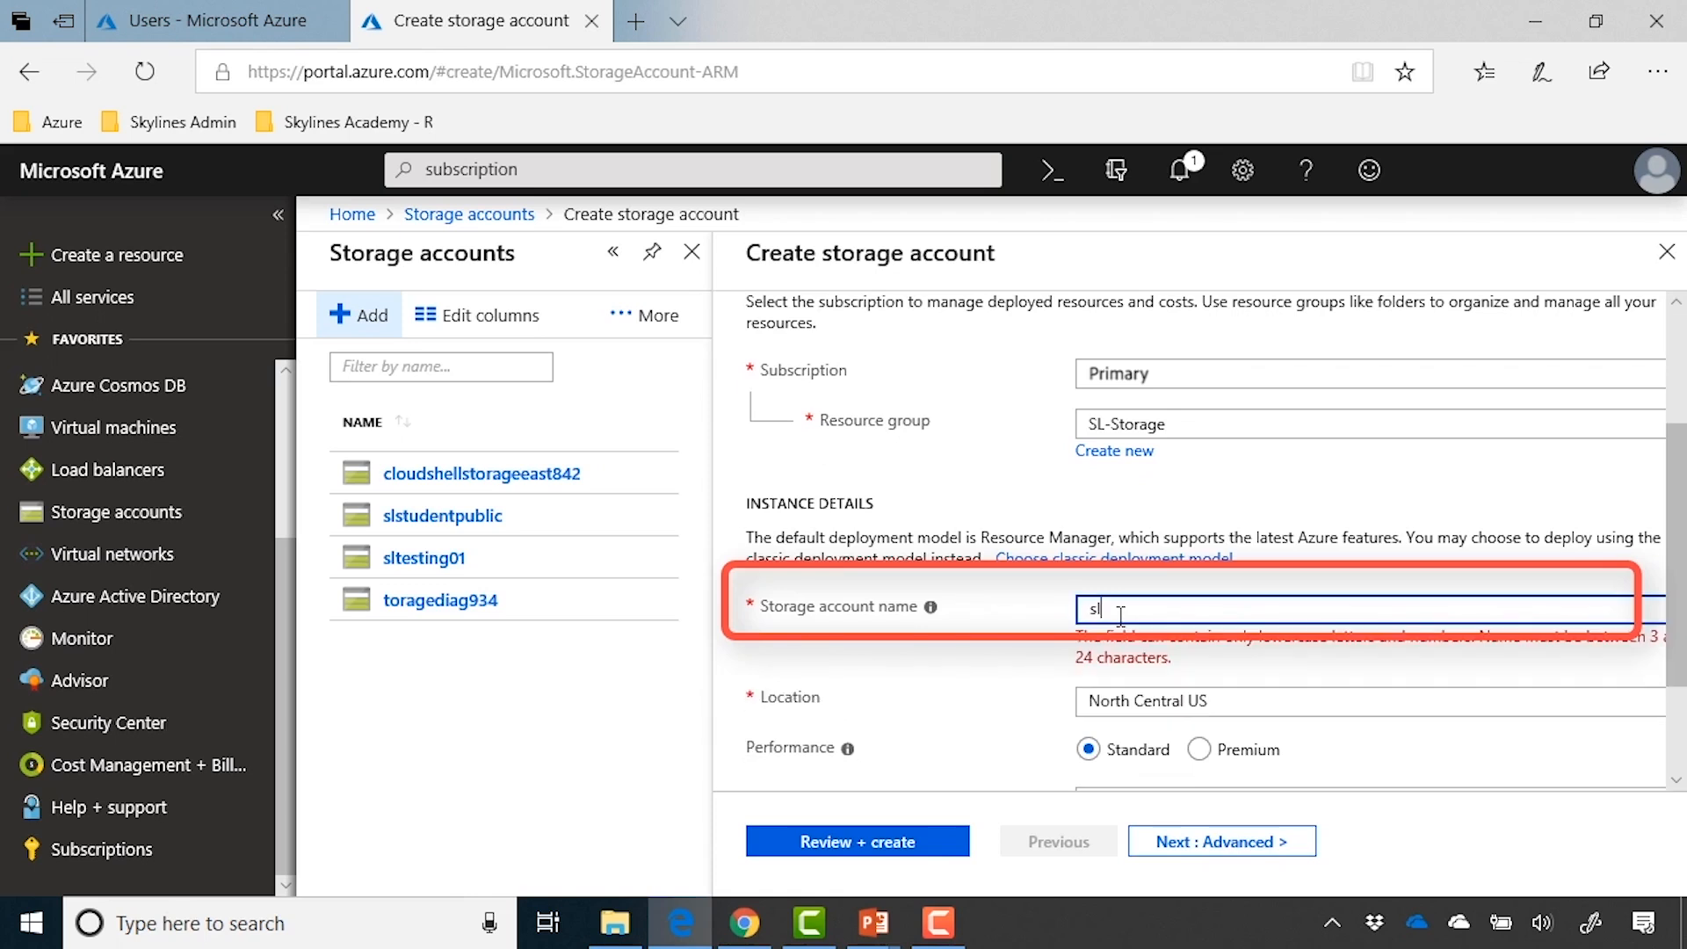
type("file")
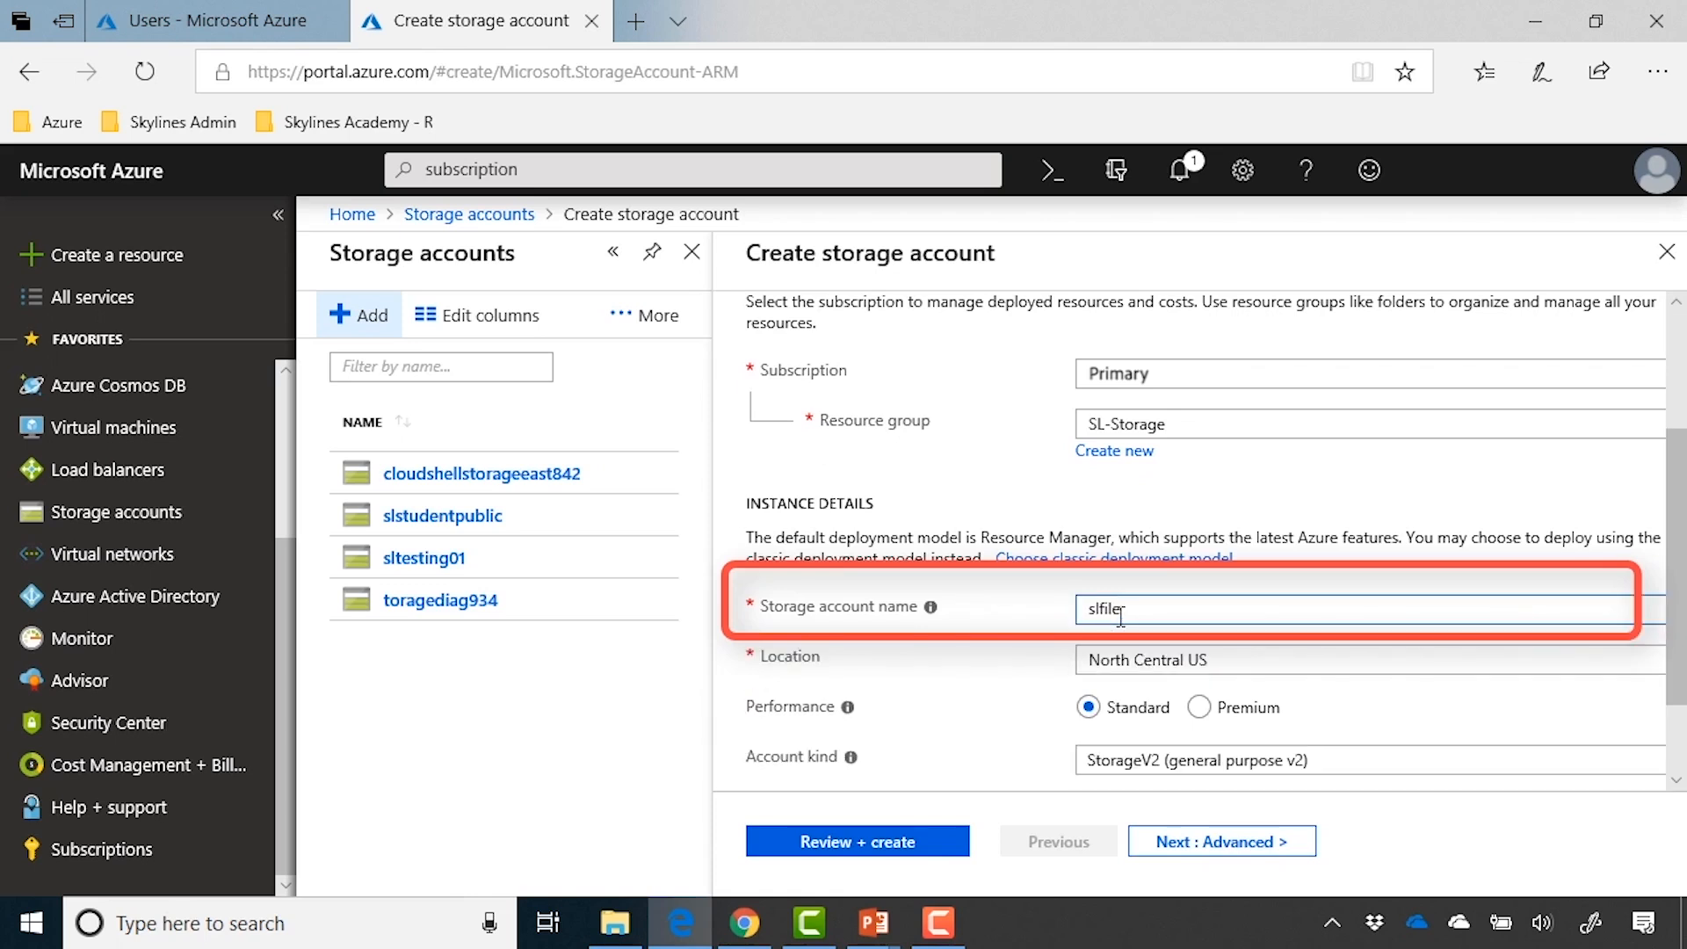
type("demo")
scroll(975, 650, "down", 1)
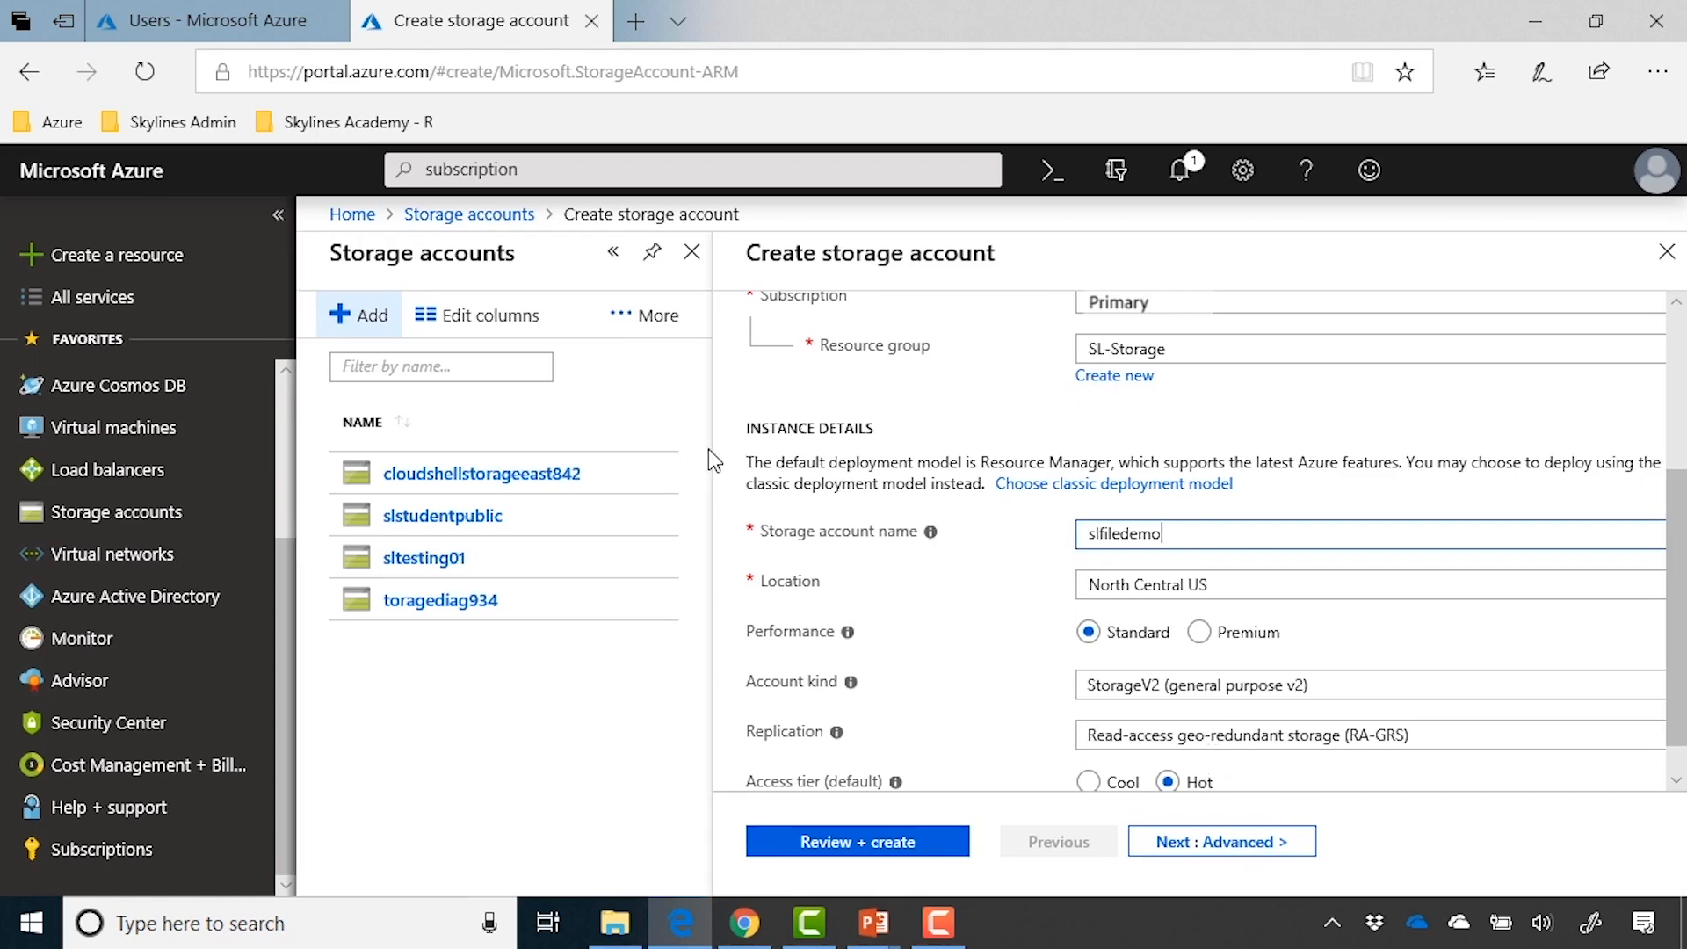
key("ctrl+minus")
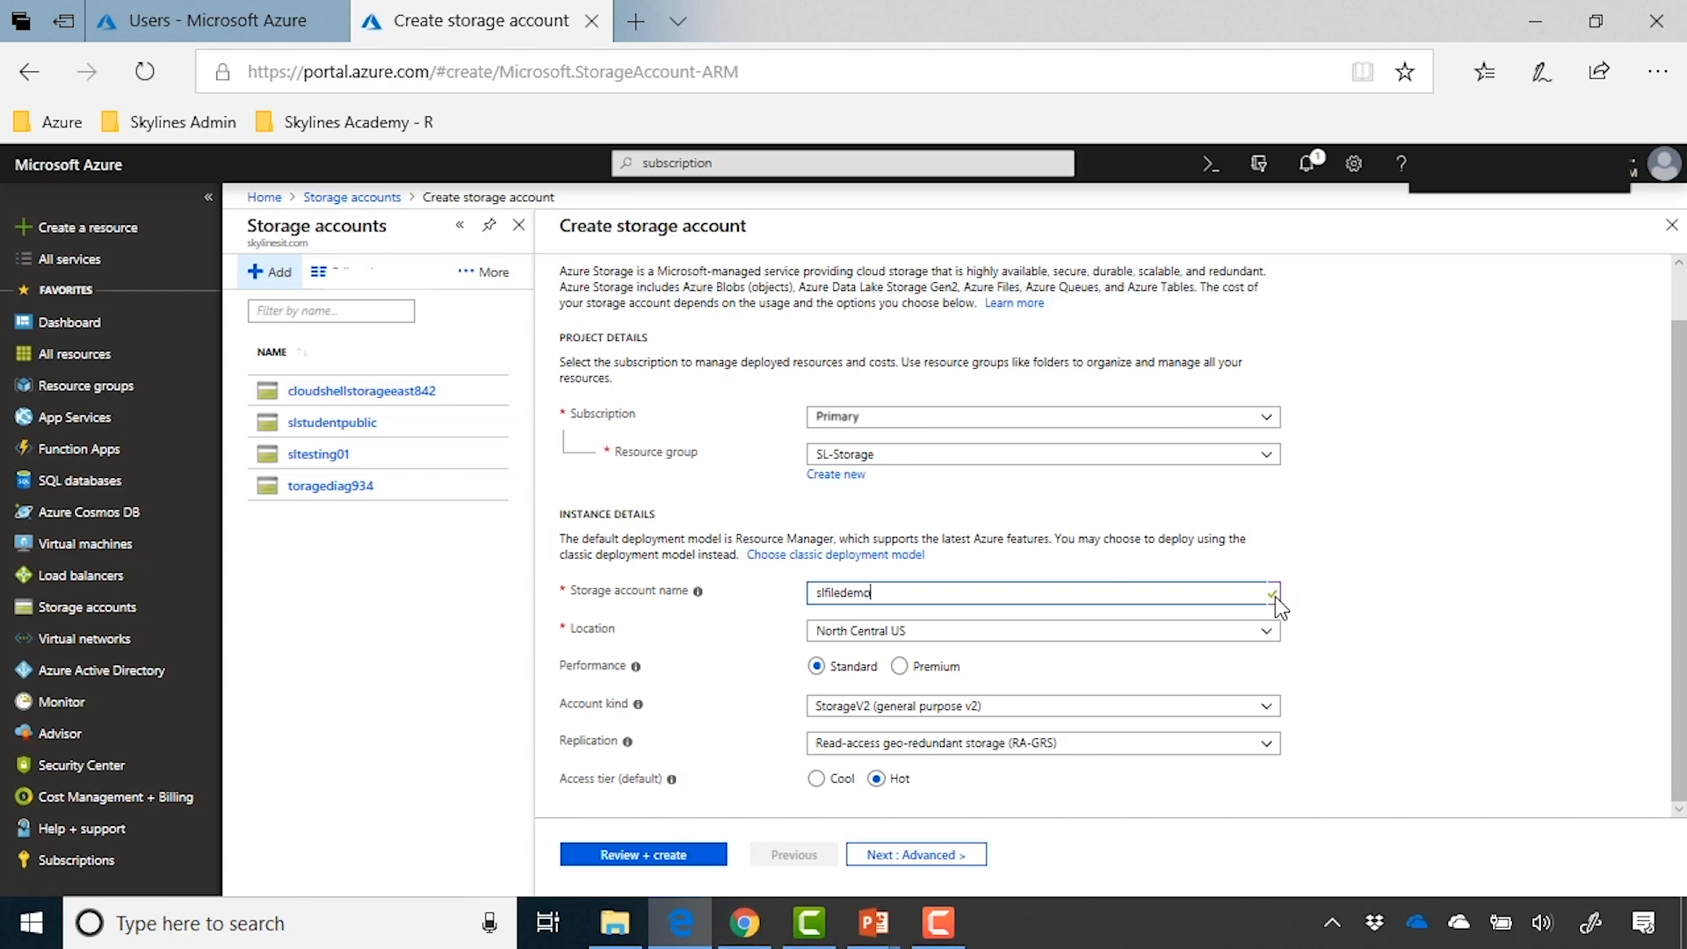
key("ctrl+plus")
Choose Read-access geo-redundant storage (RA-GRS) as the storage account's replication option.
scroll(1230, 627, "down", 2)
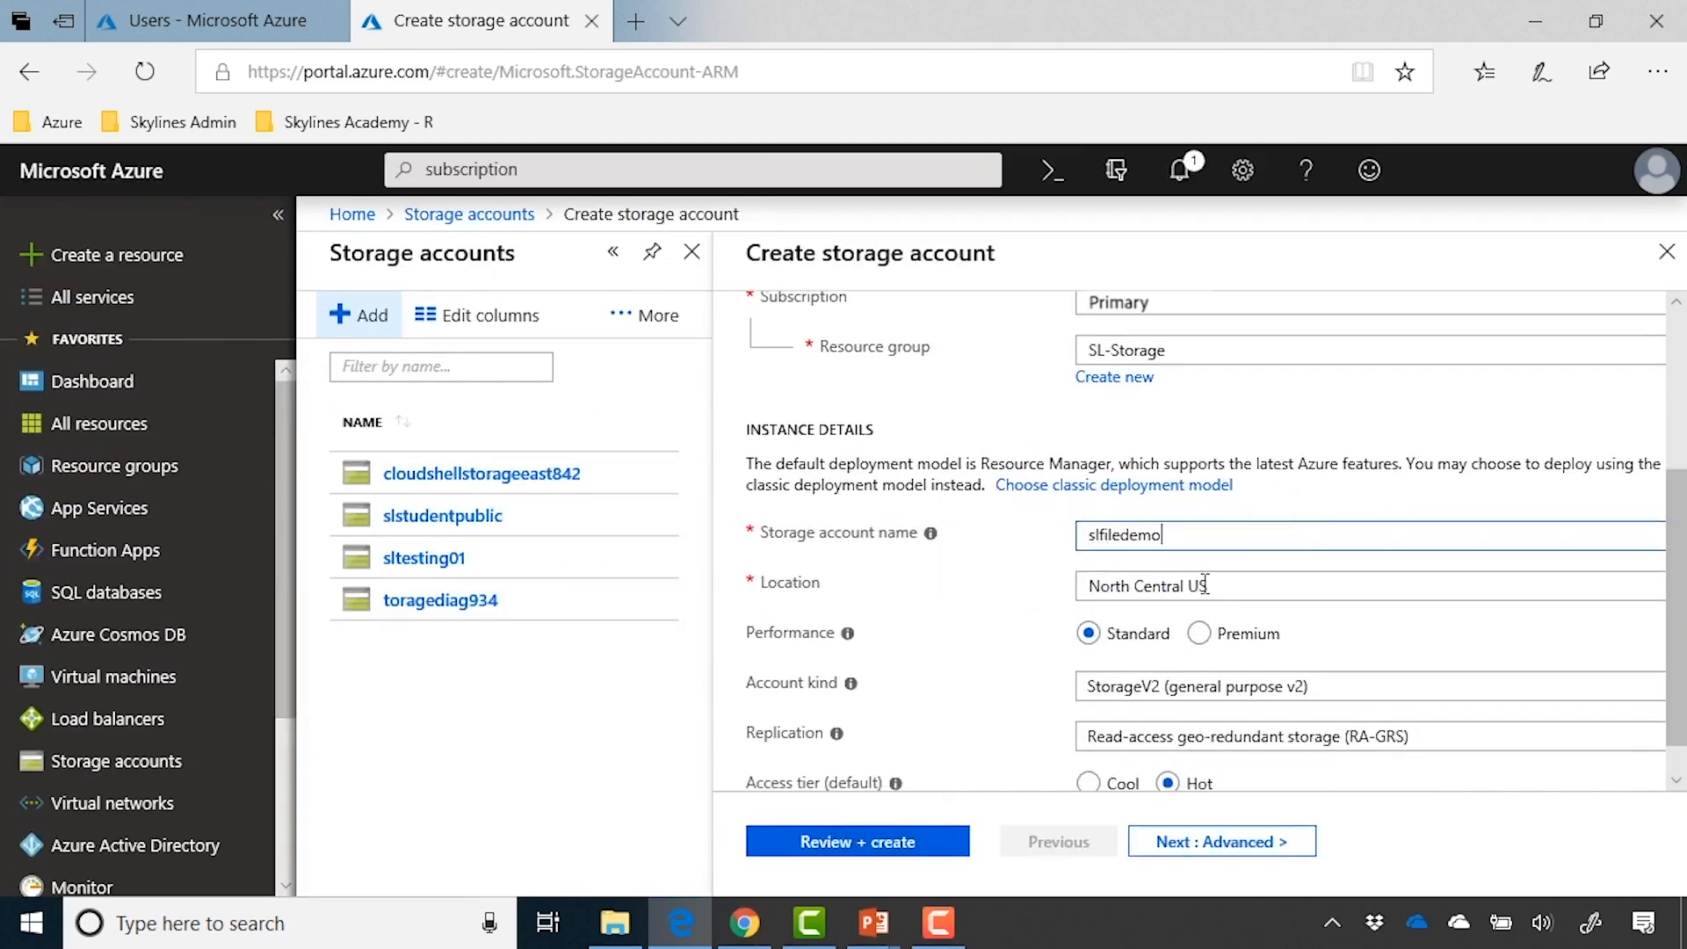
scroll(1229, 604, "down", 1)
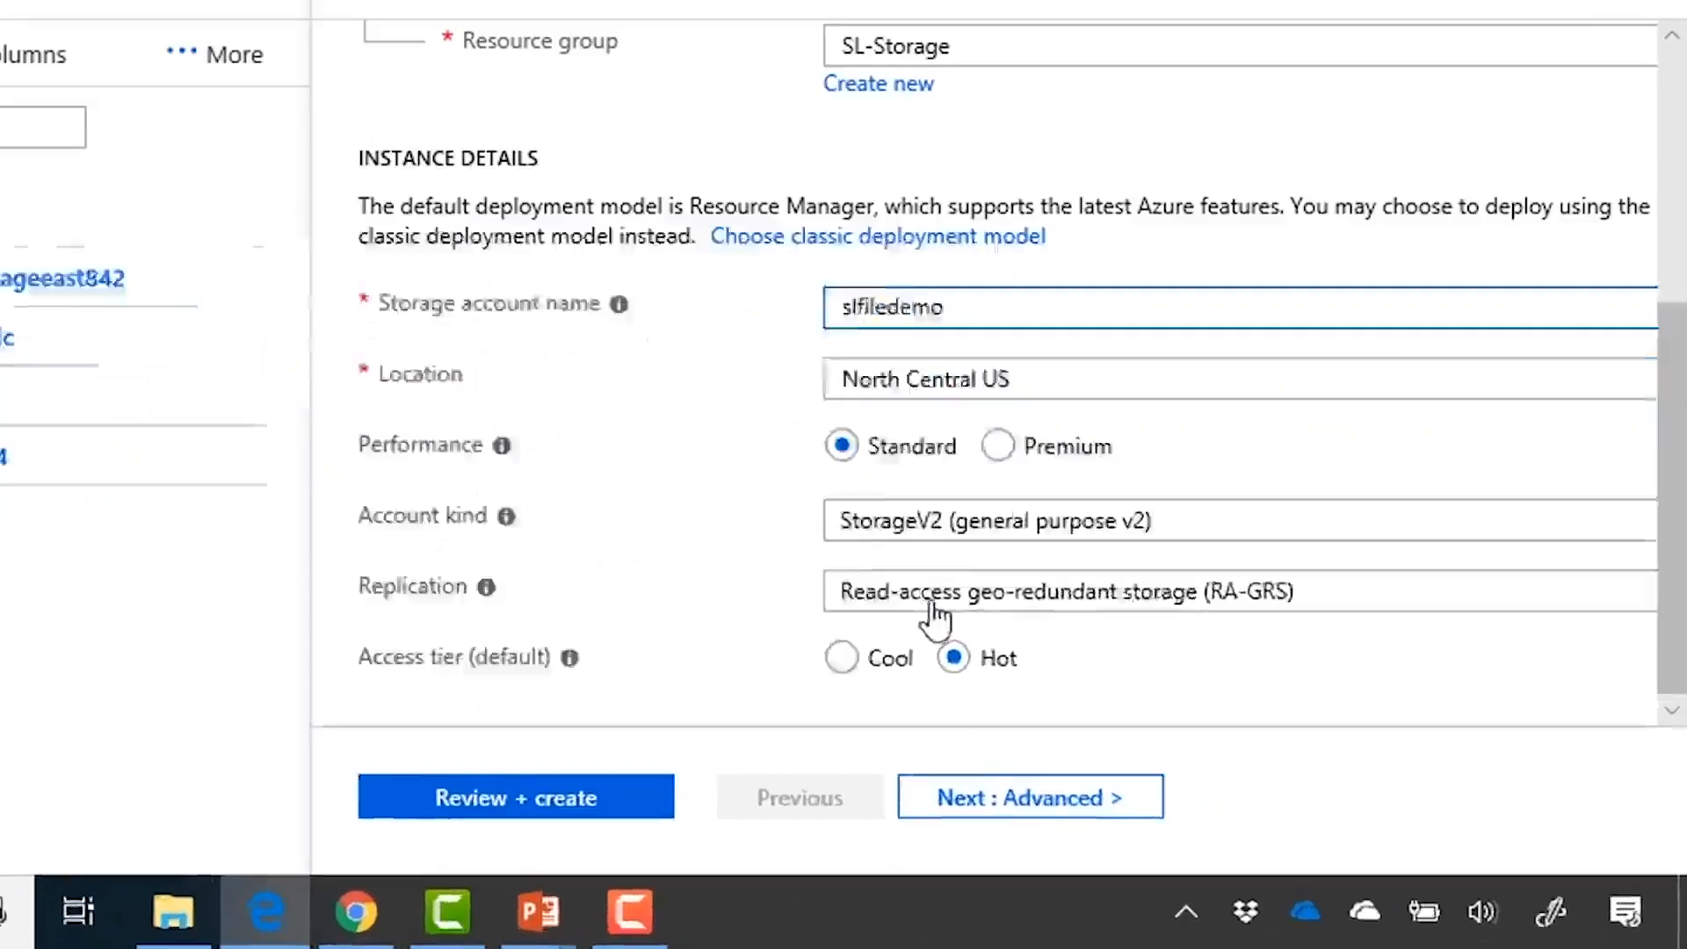
left_click(476, 394)
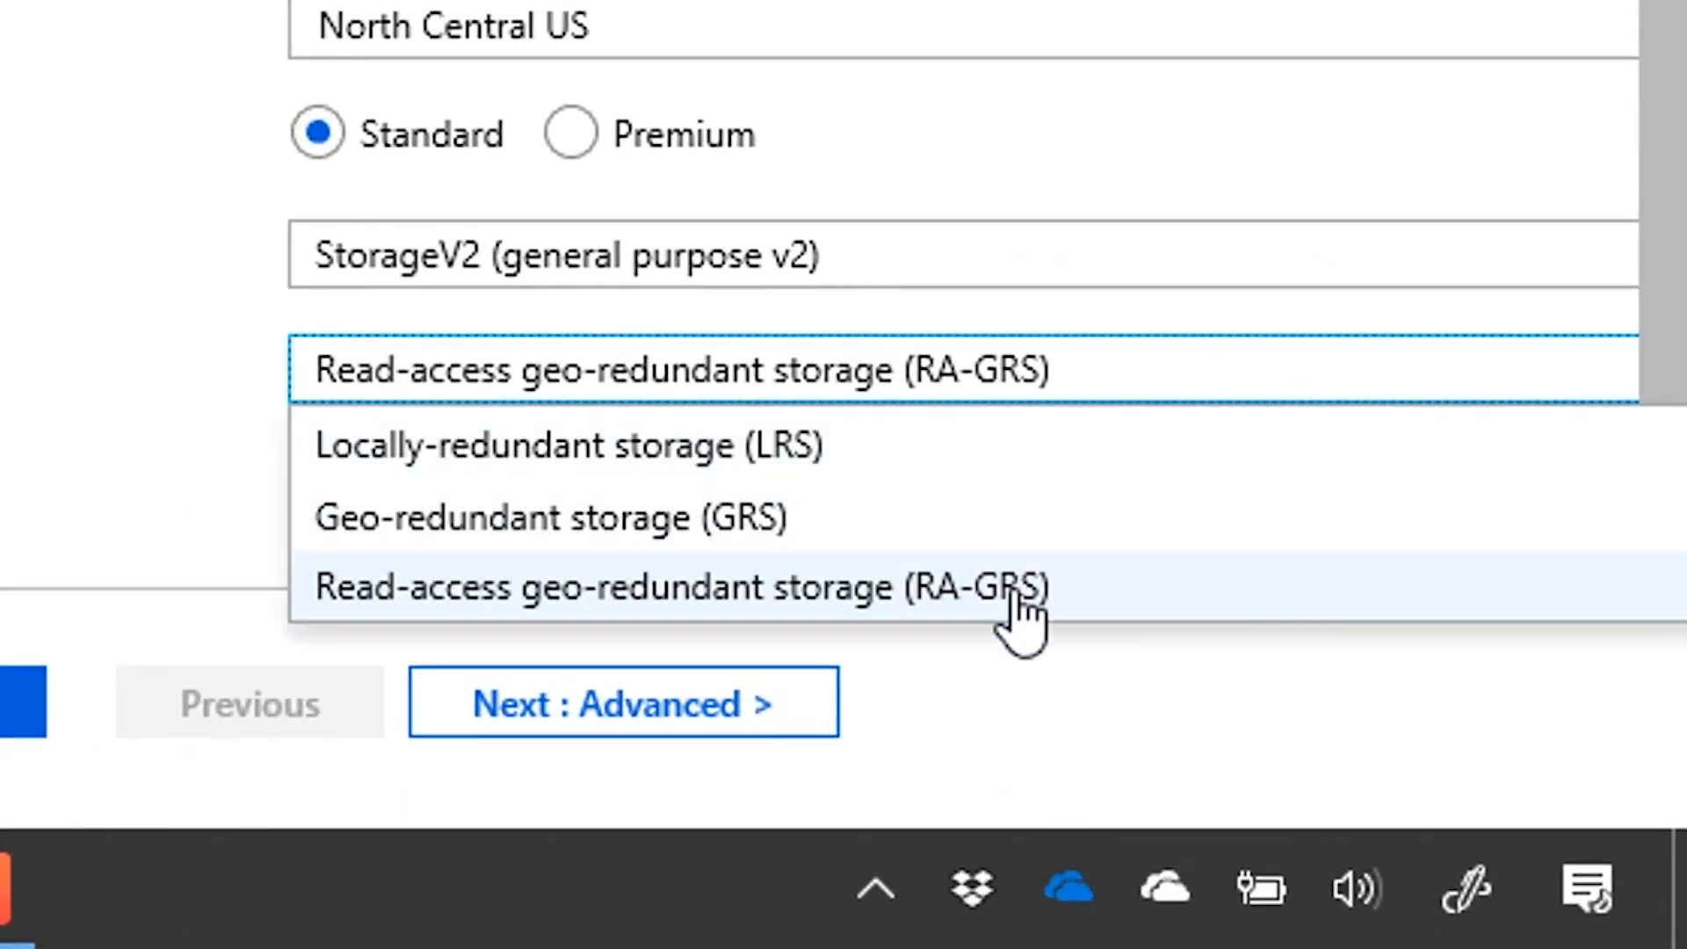
left_click(1089, 601)
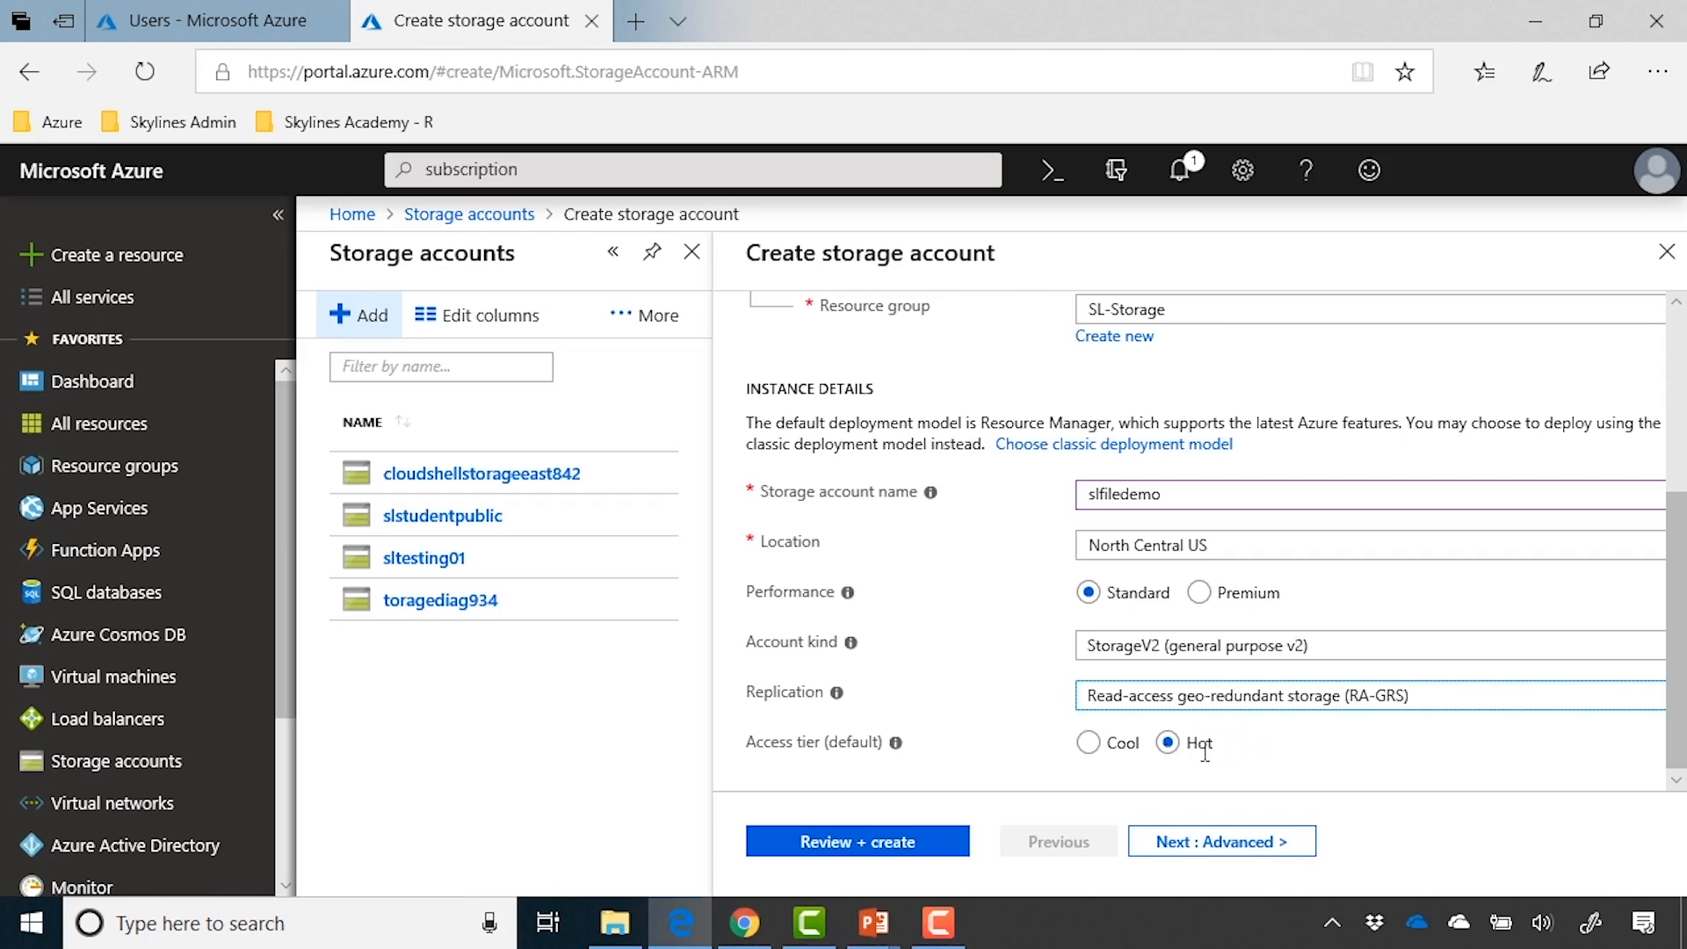
Create the storage account with the default advanced settings and no tags.
left_click(1198, 848)
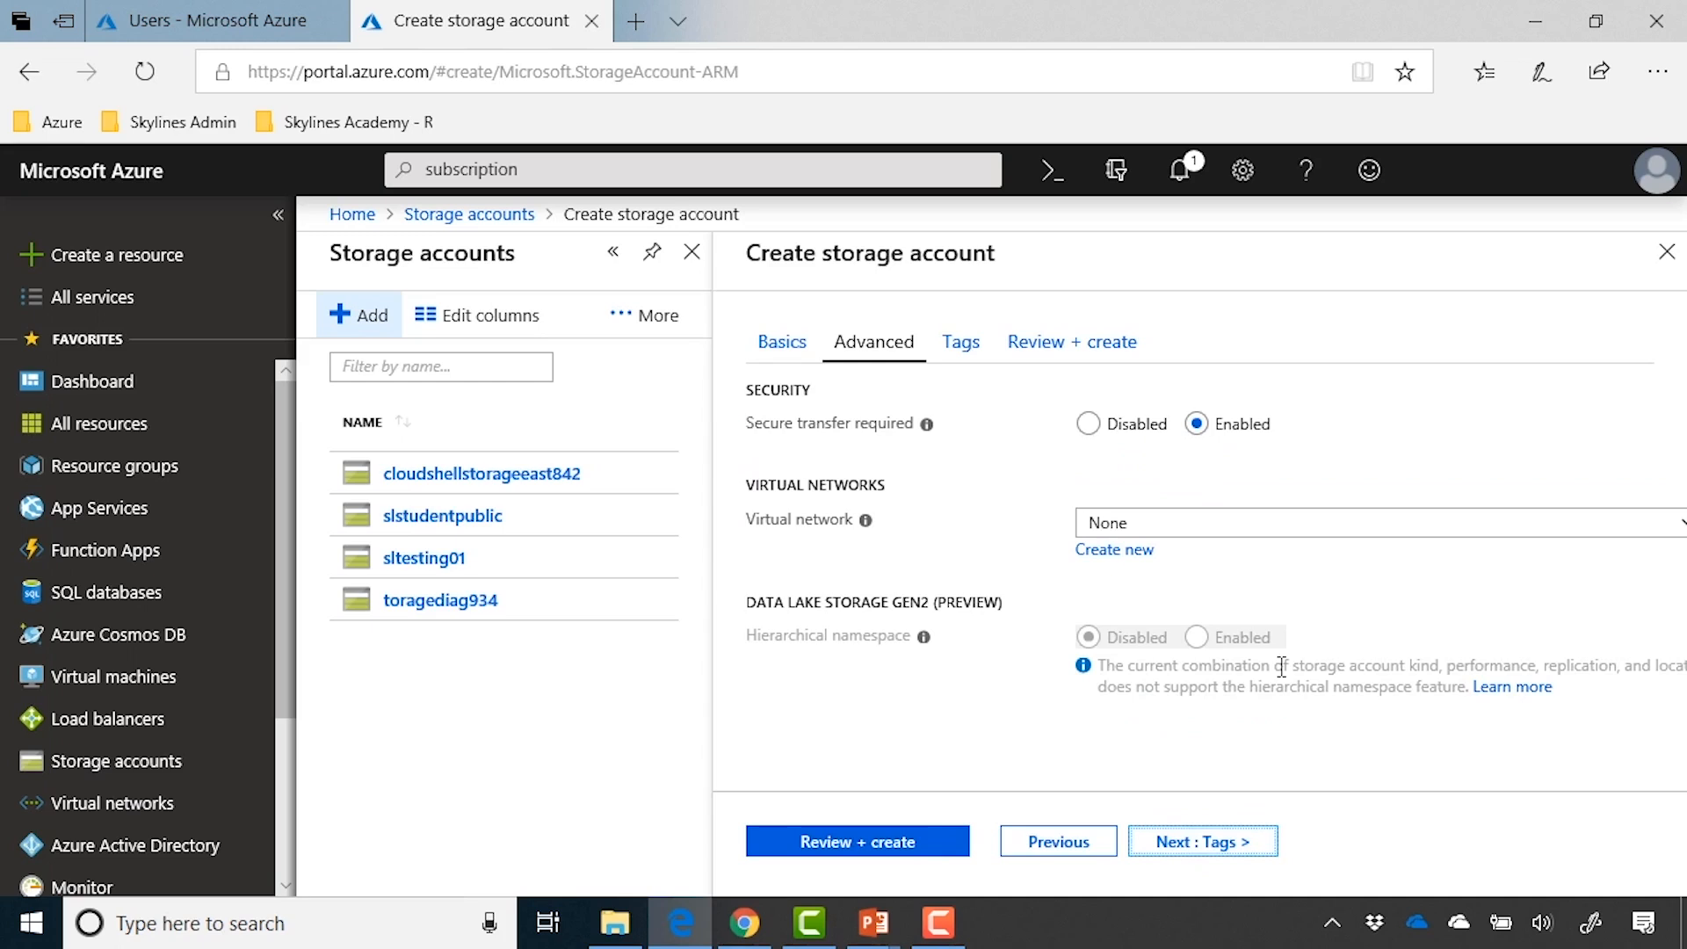
left_click(1209, 845)
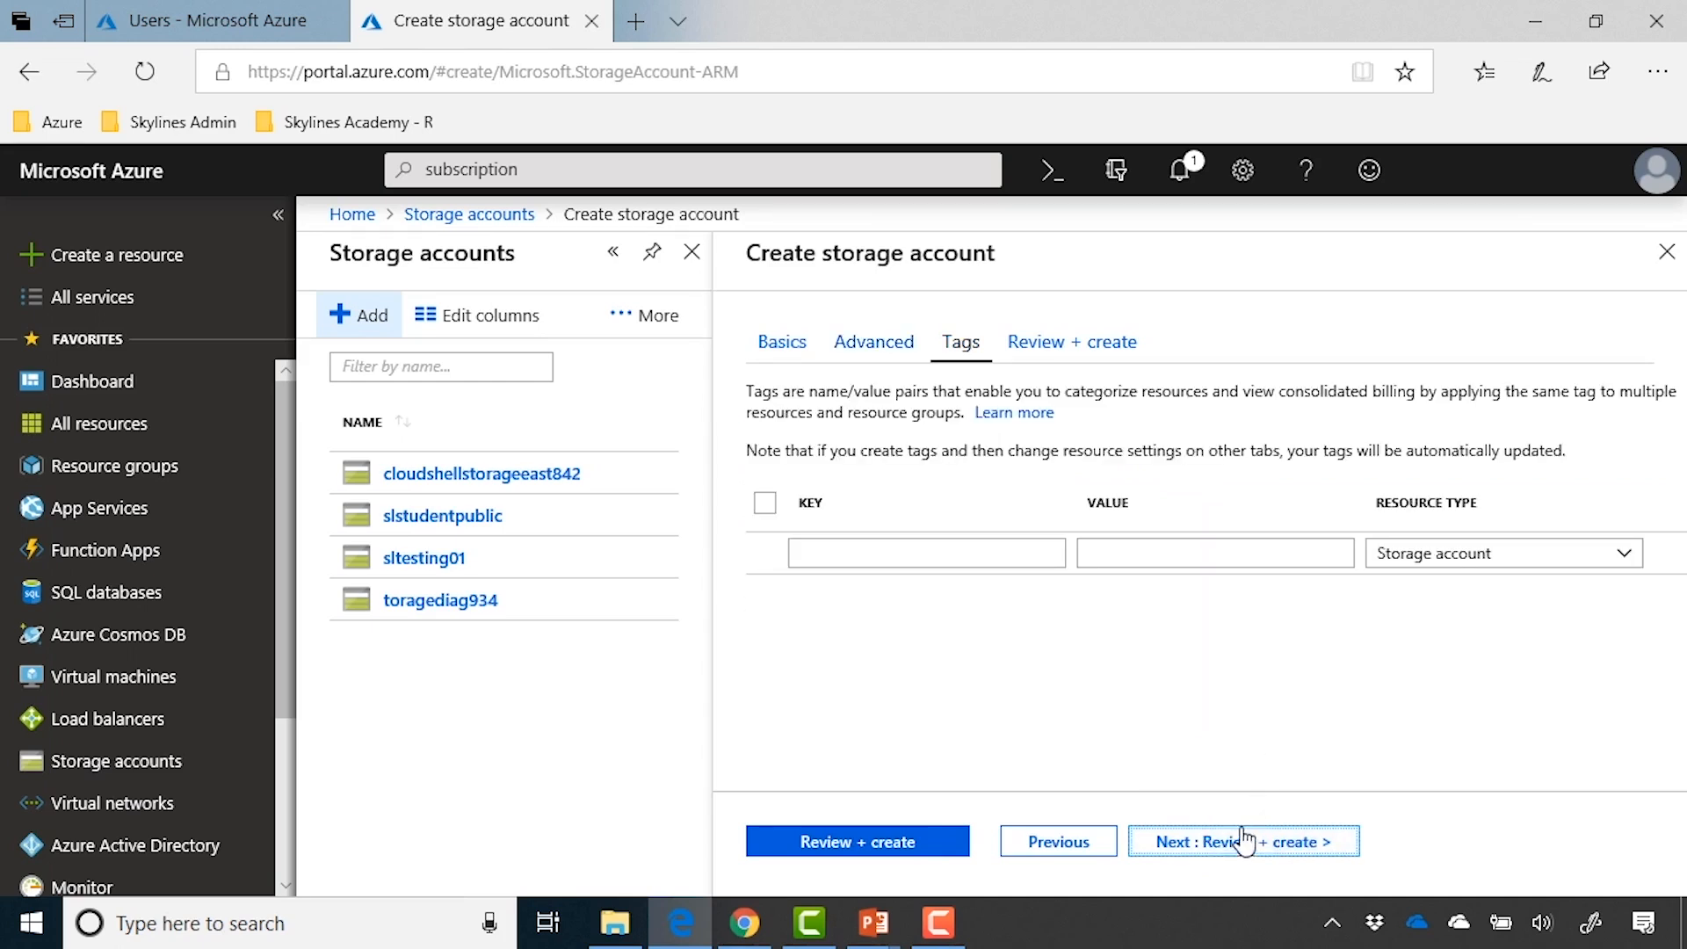
left_click(1239, 840)
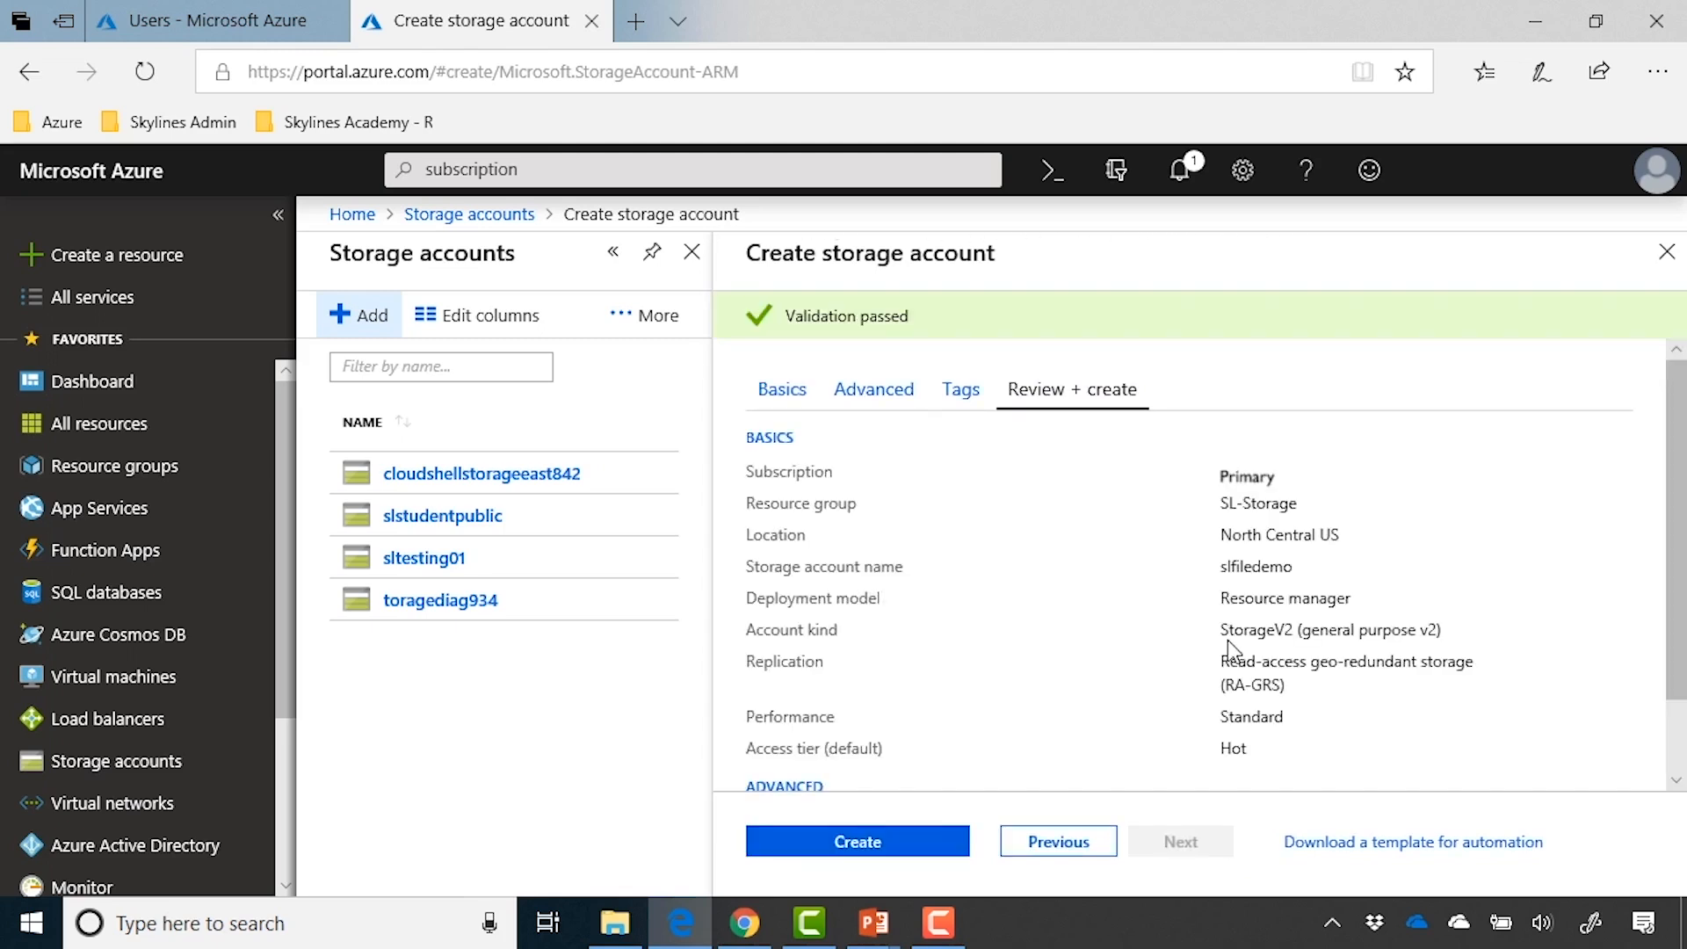
left_click(920, 843)
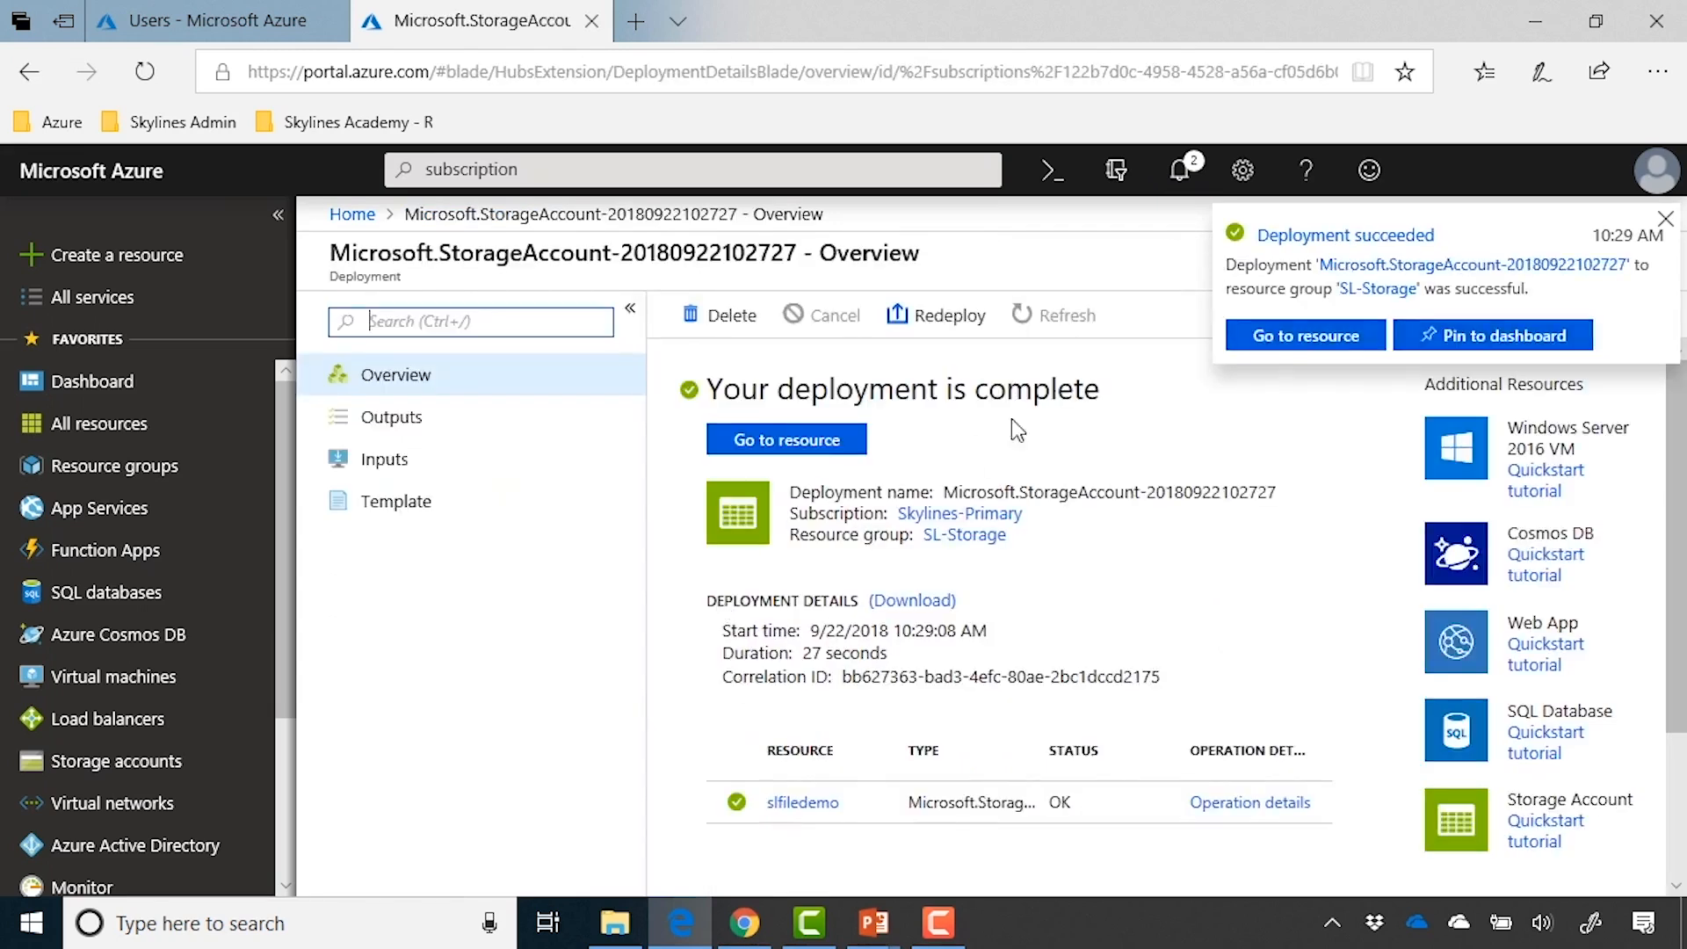
Go to the deployed slfiledemo storage account and open its Files service.
left_click(1274, 335)
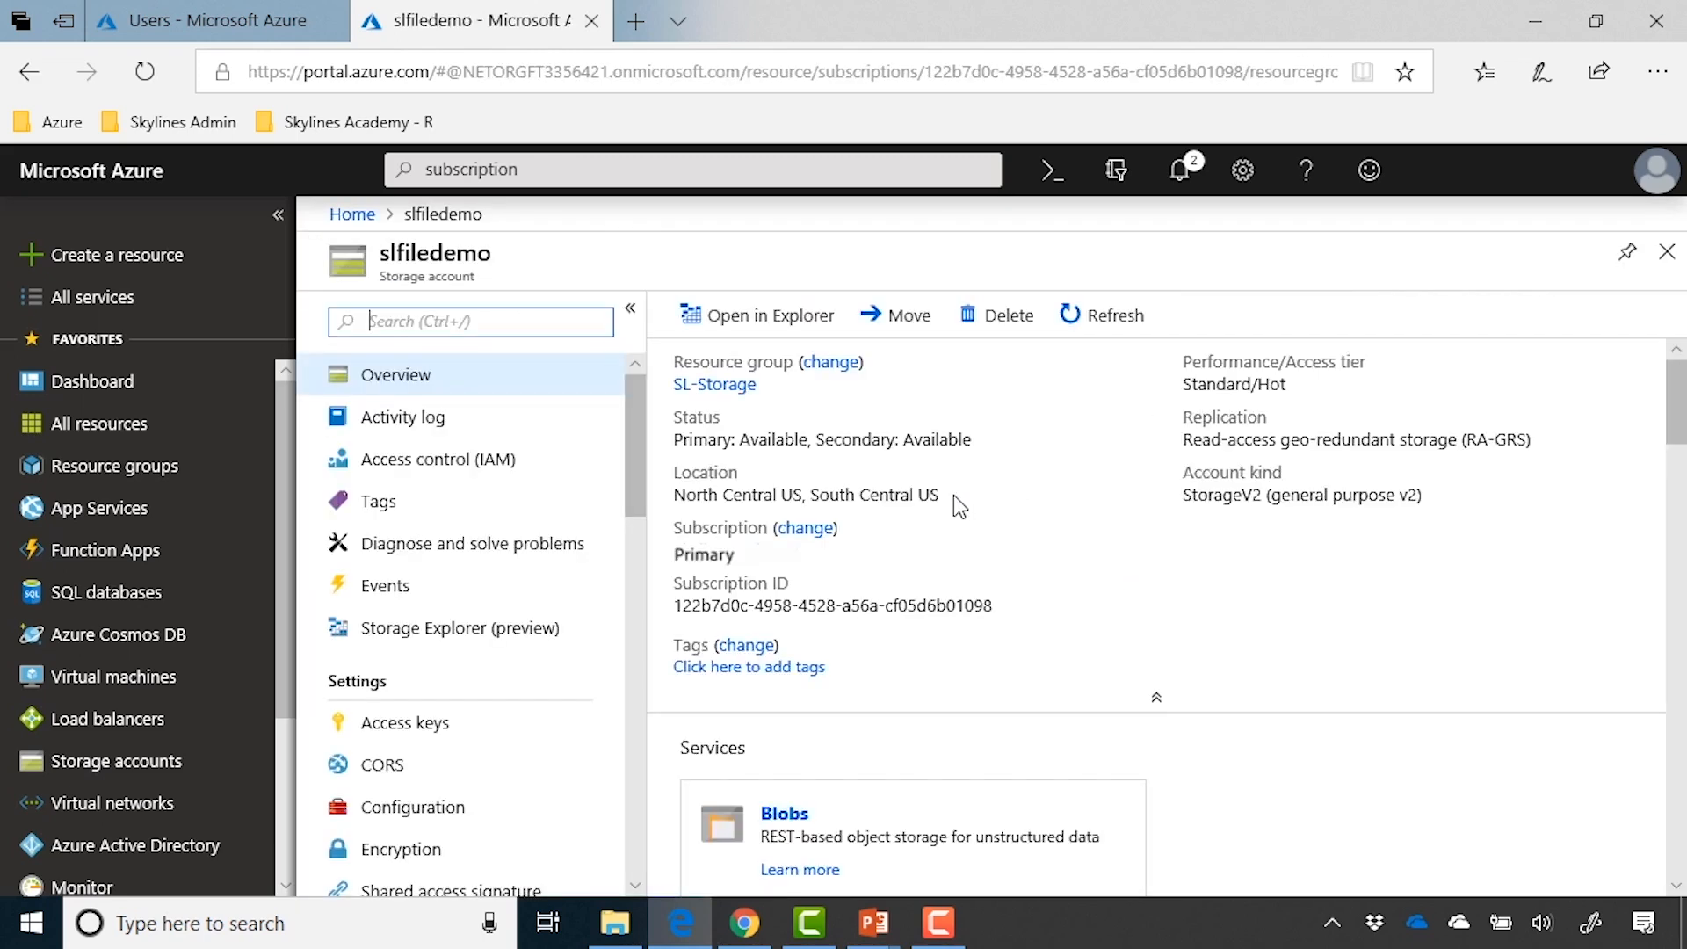
scroll(490, 738, "down", 1)
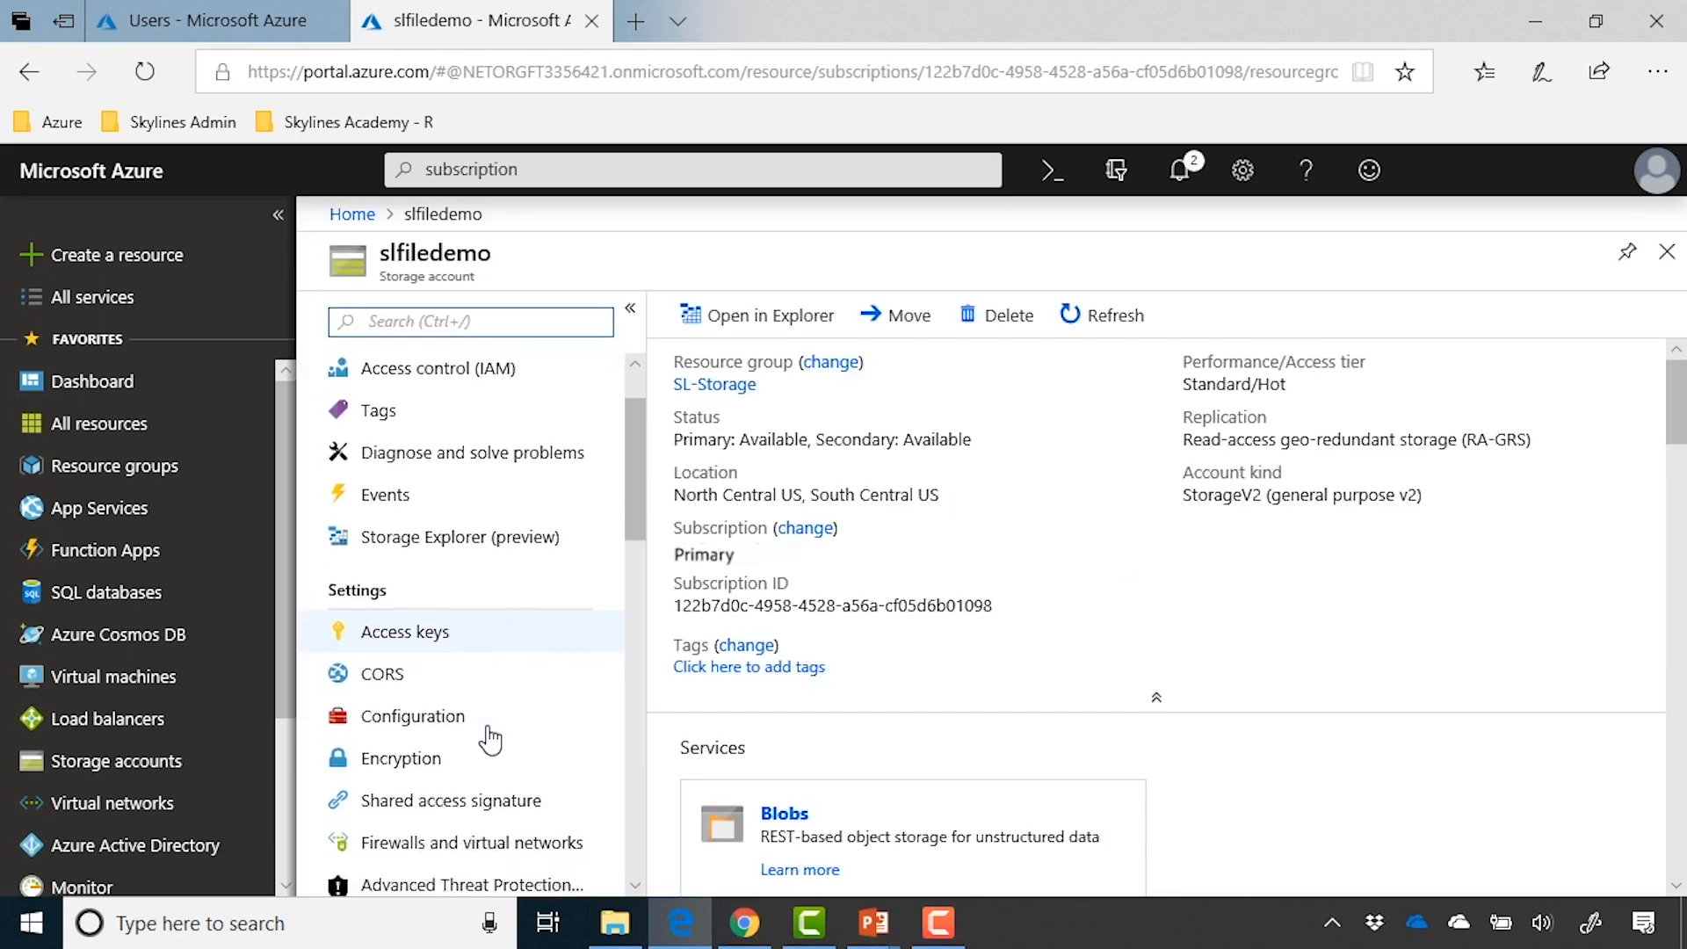
scroll(490, 737, "down", 7)
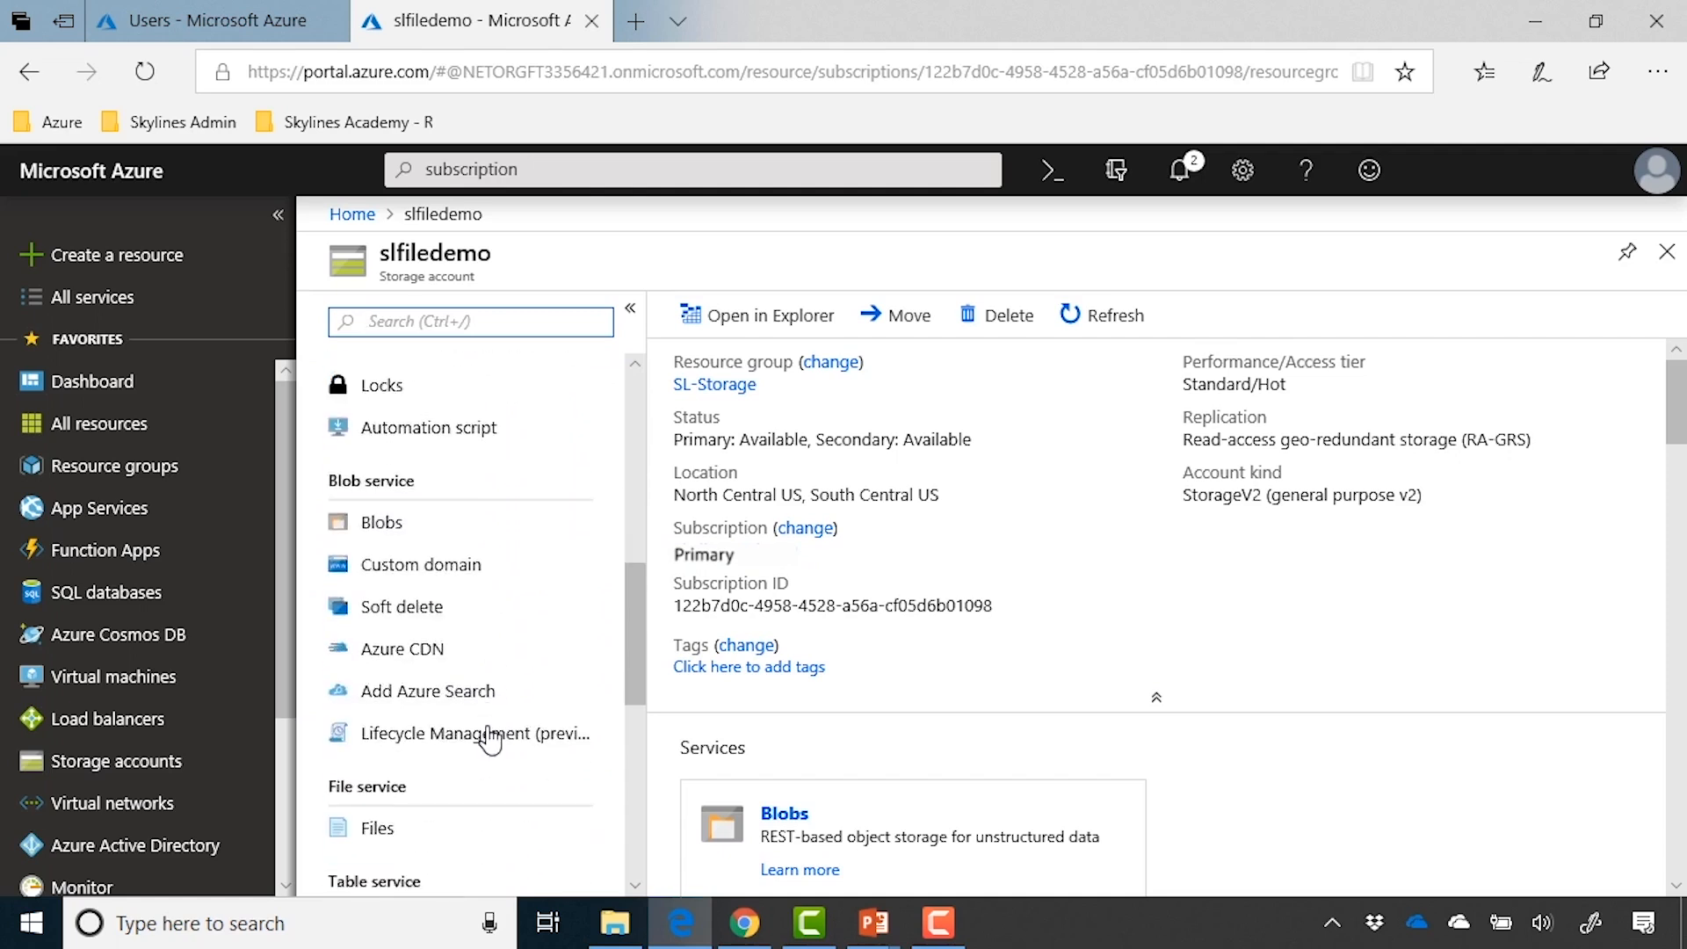
scroll(489, 738, "down", 2)
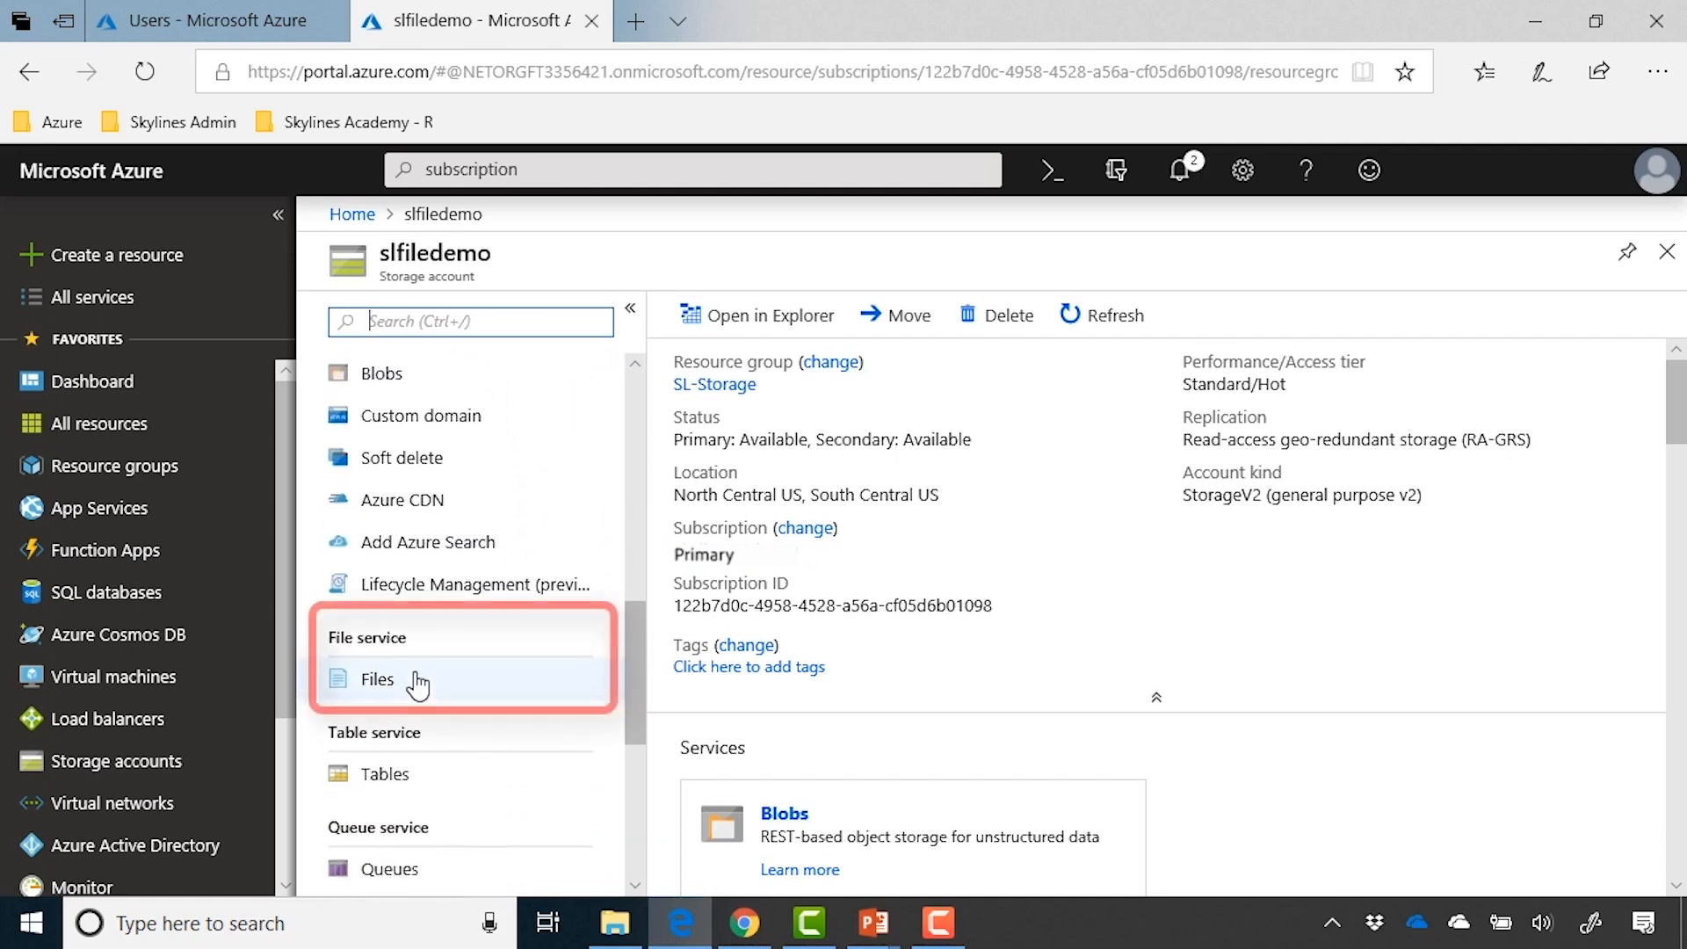
left_click(418, 683)
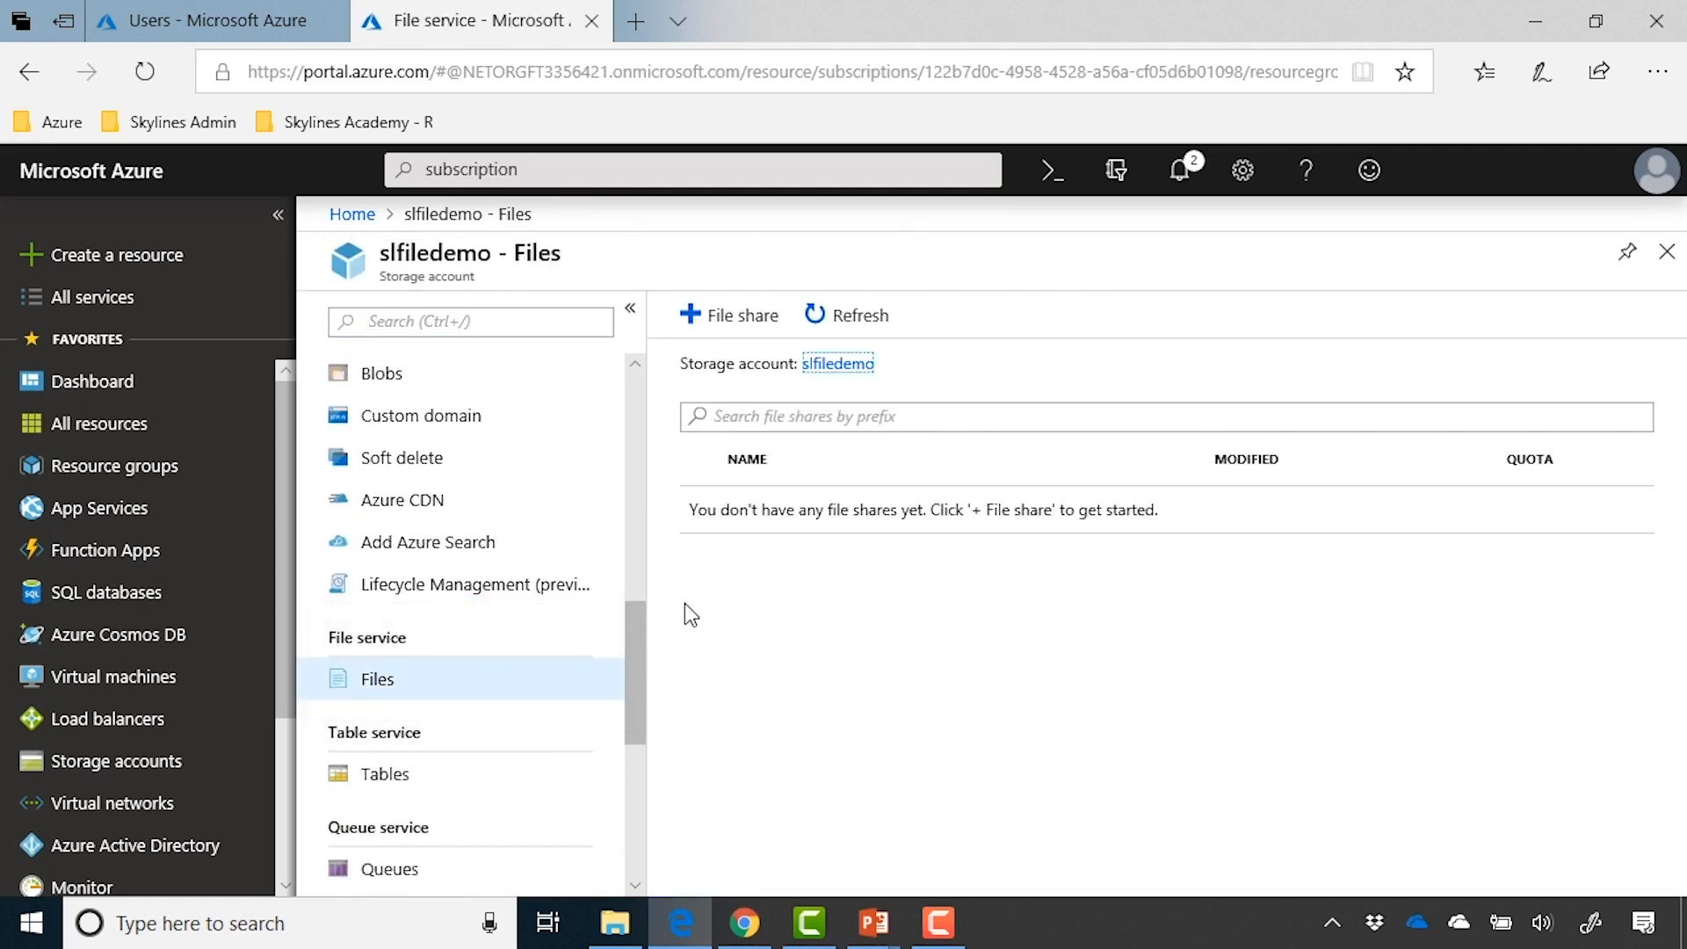
Create a file share named slfileshare01 with a quota of 10 GB.
left_click(702, 324)
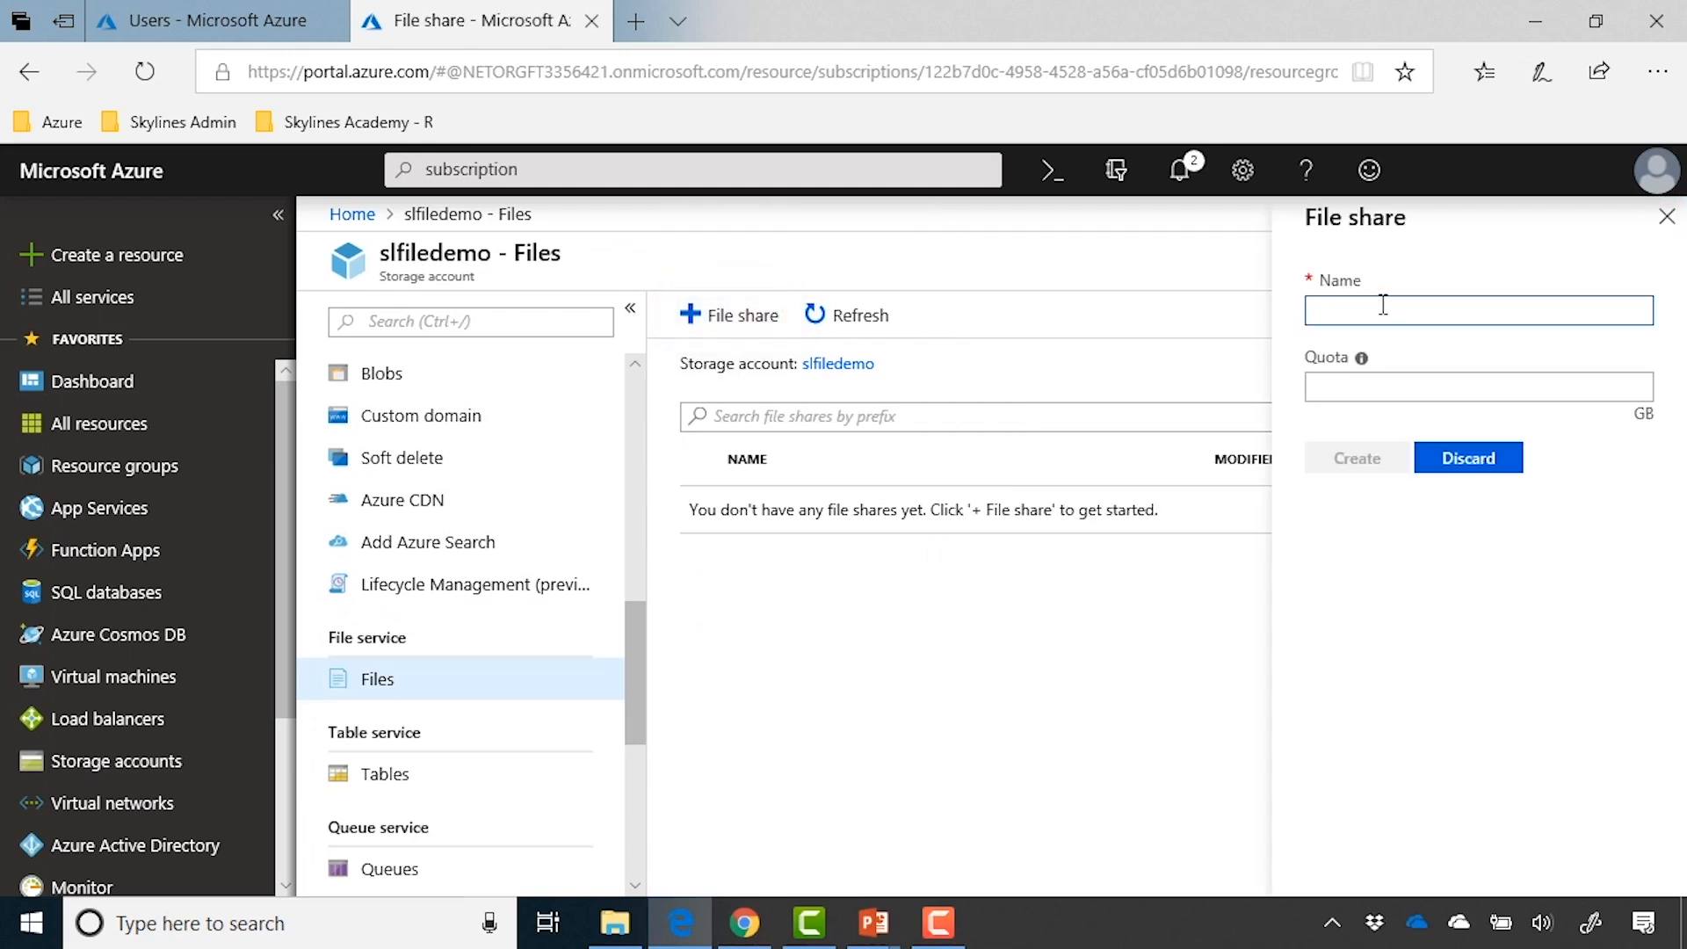
type("slfileshare")
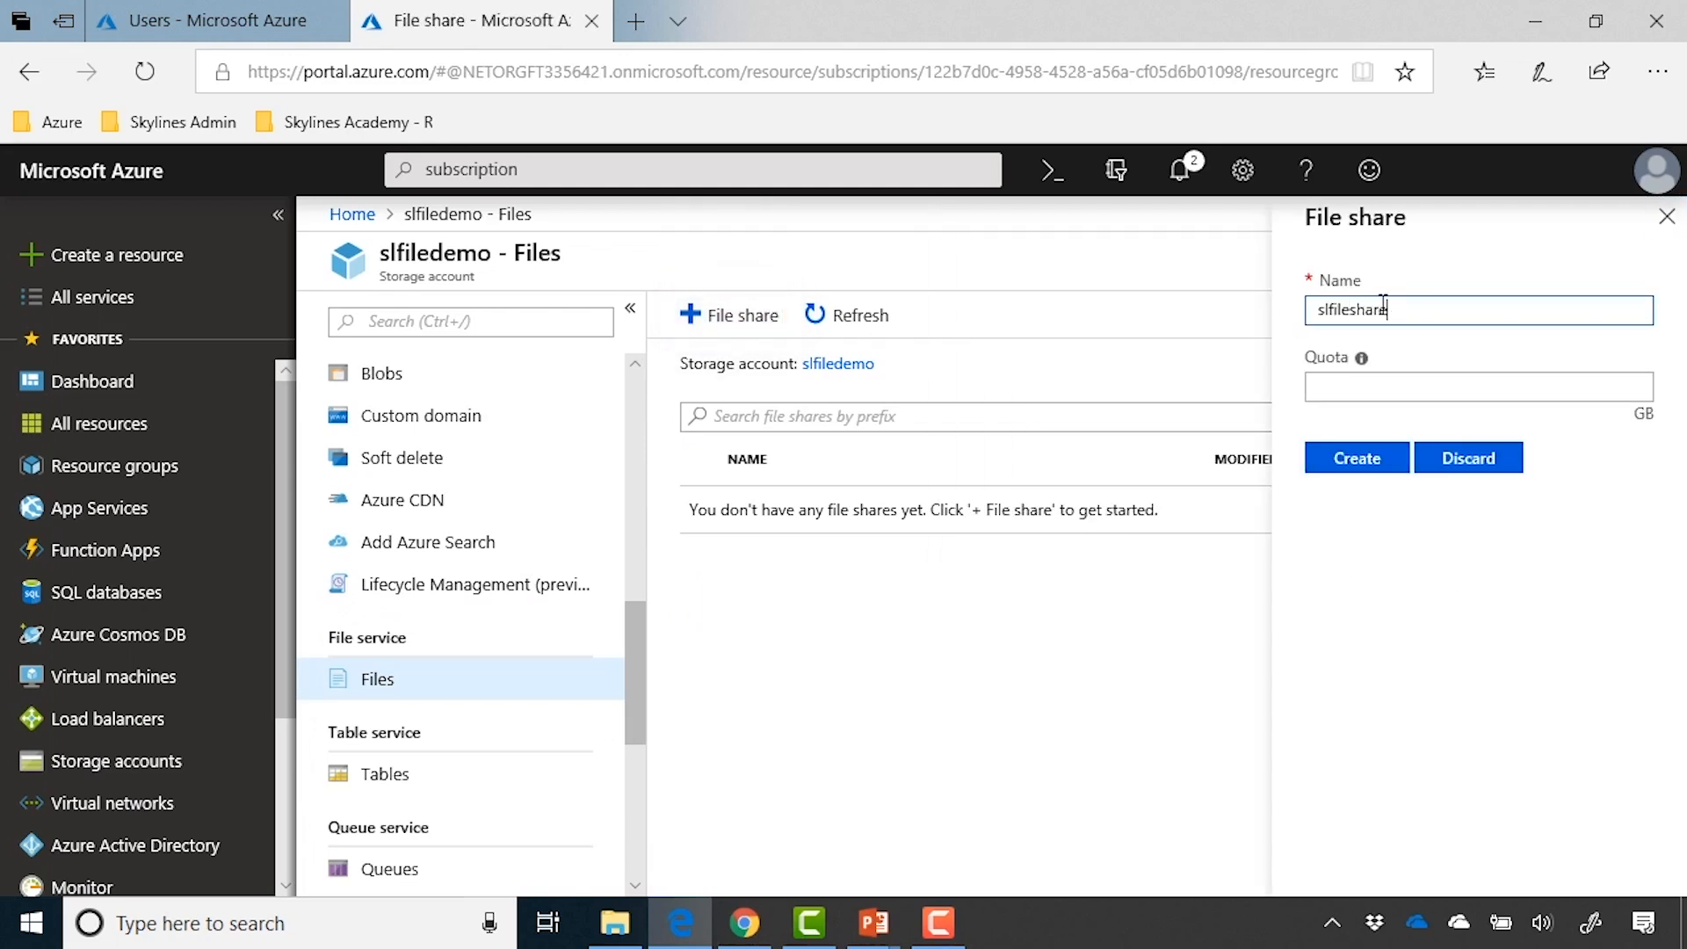
type("01")
key("Tab")
type("10")
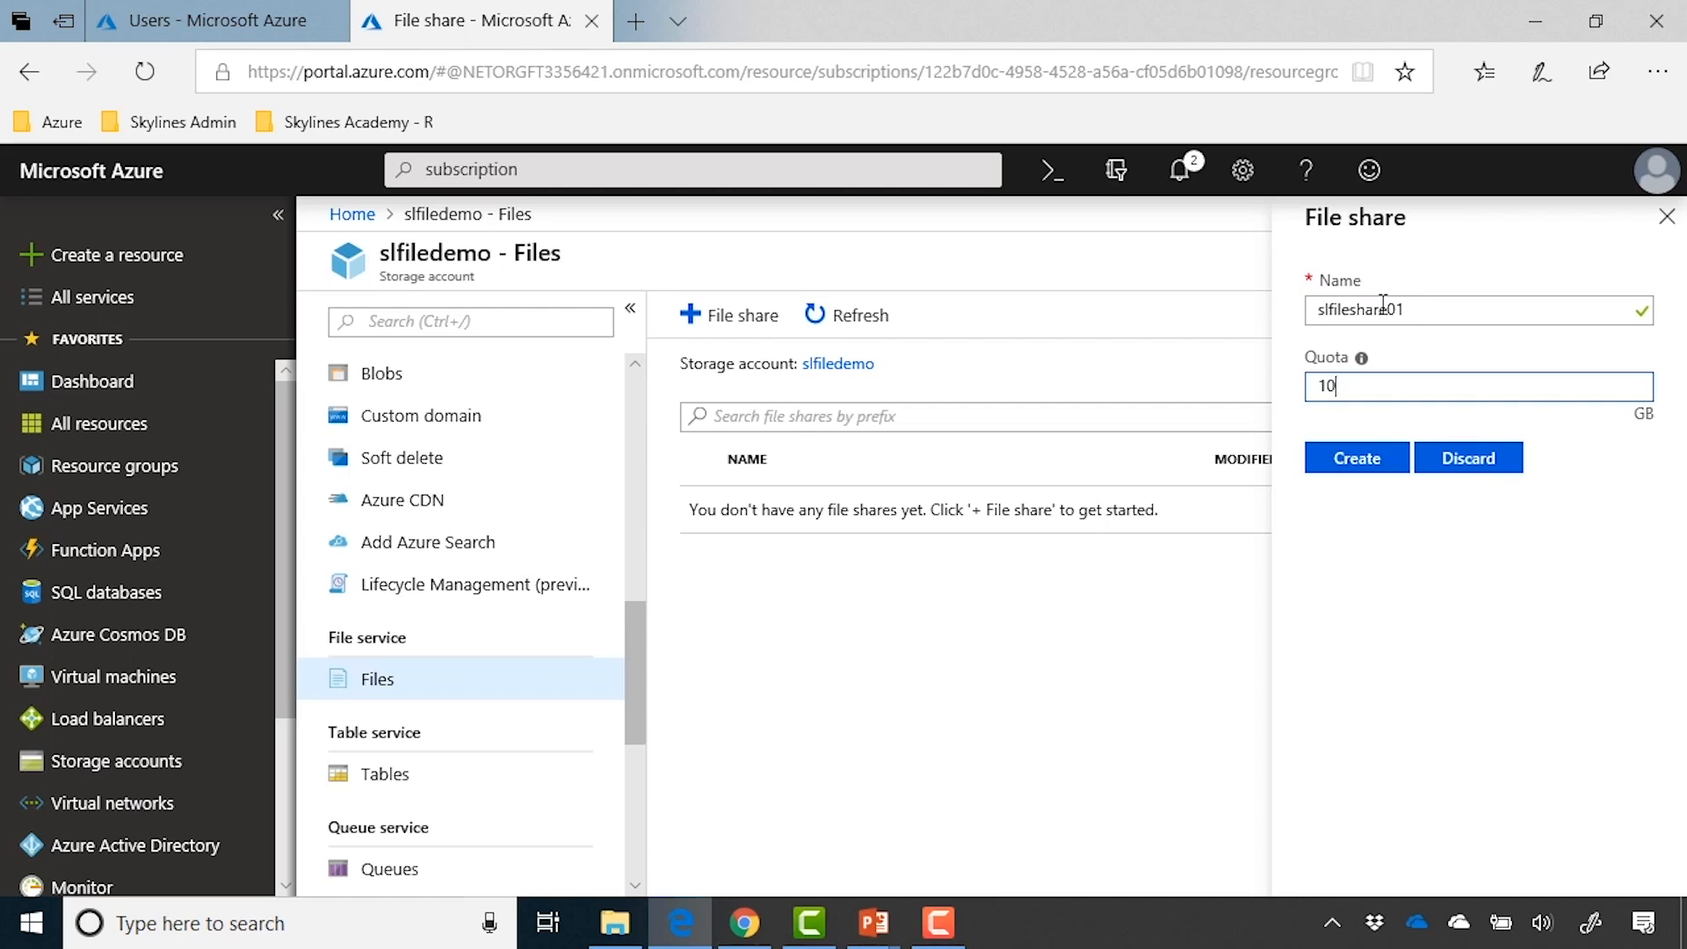
left_click(1348, 460)
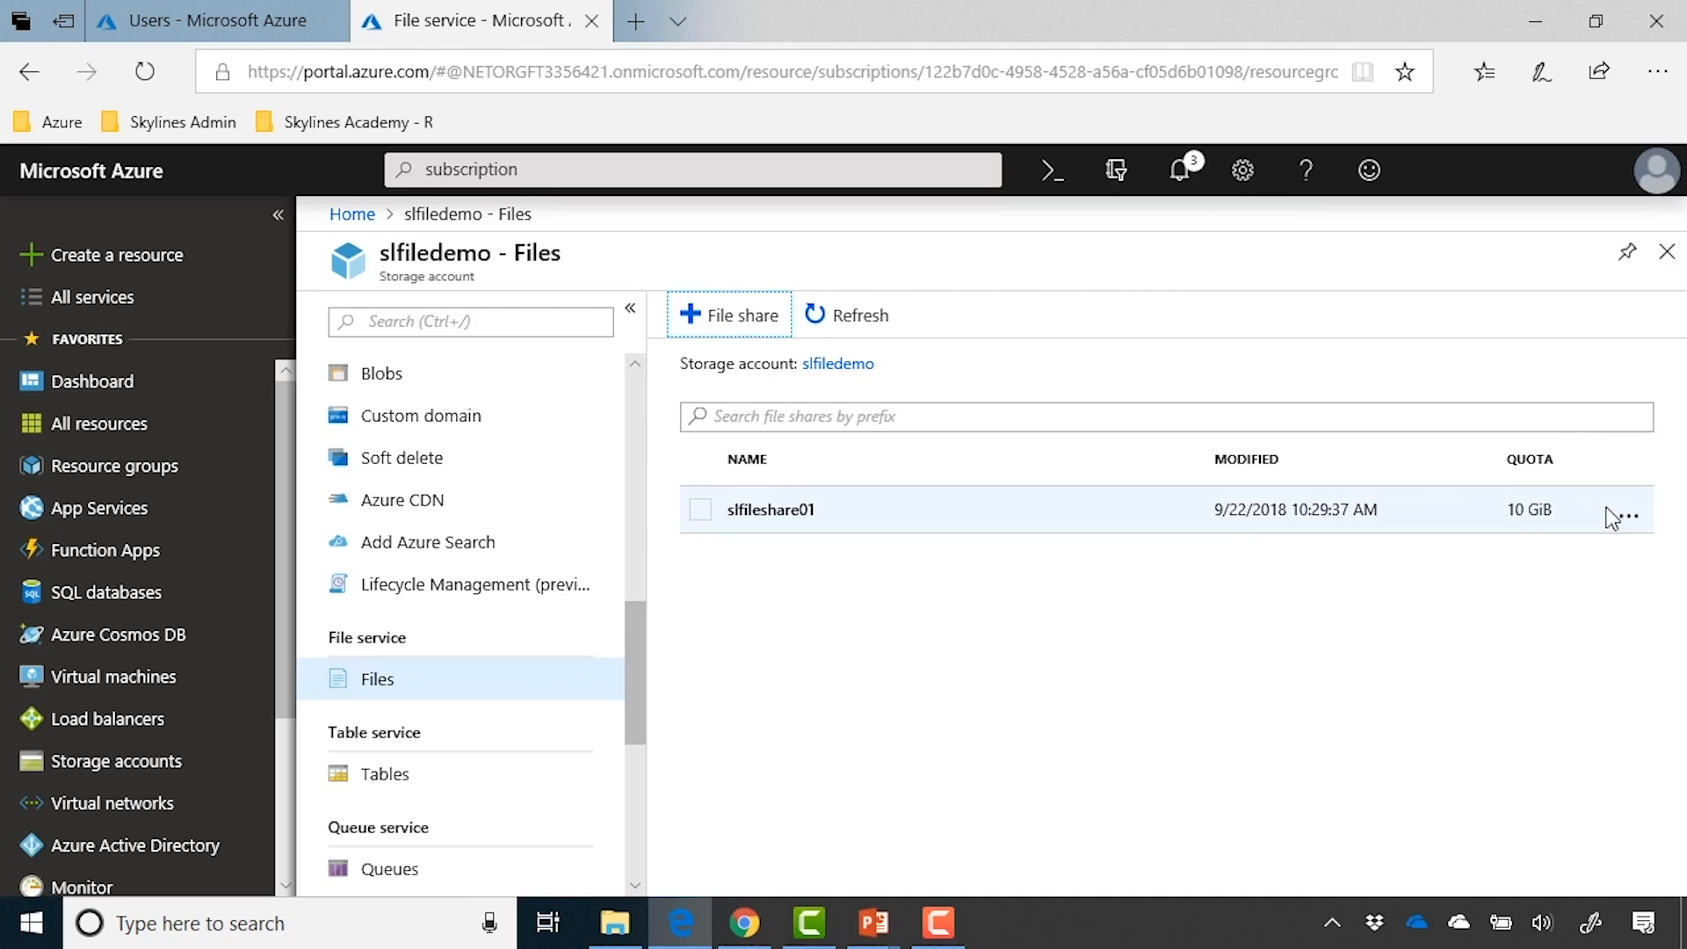
Open the connection instructions for slfileshare01 and copy the PowerShell commands for connecting from Windows with drive letter Z.
left_click(1629, 517)
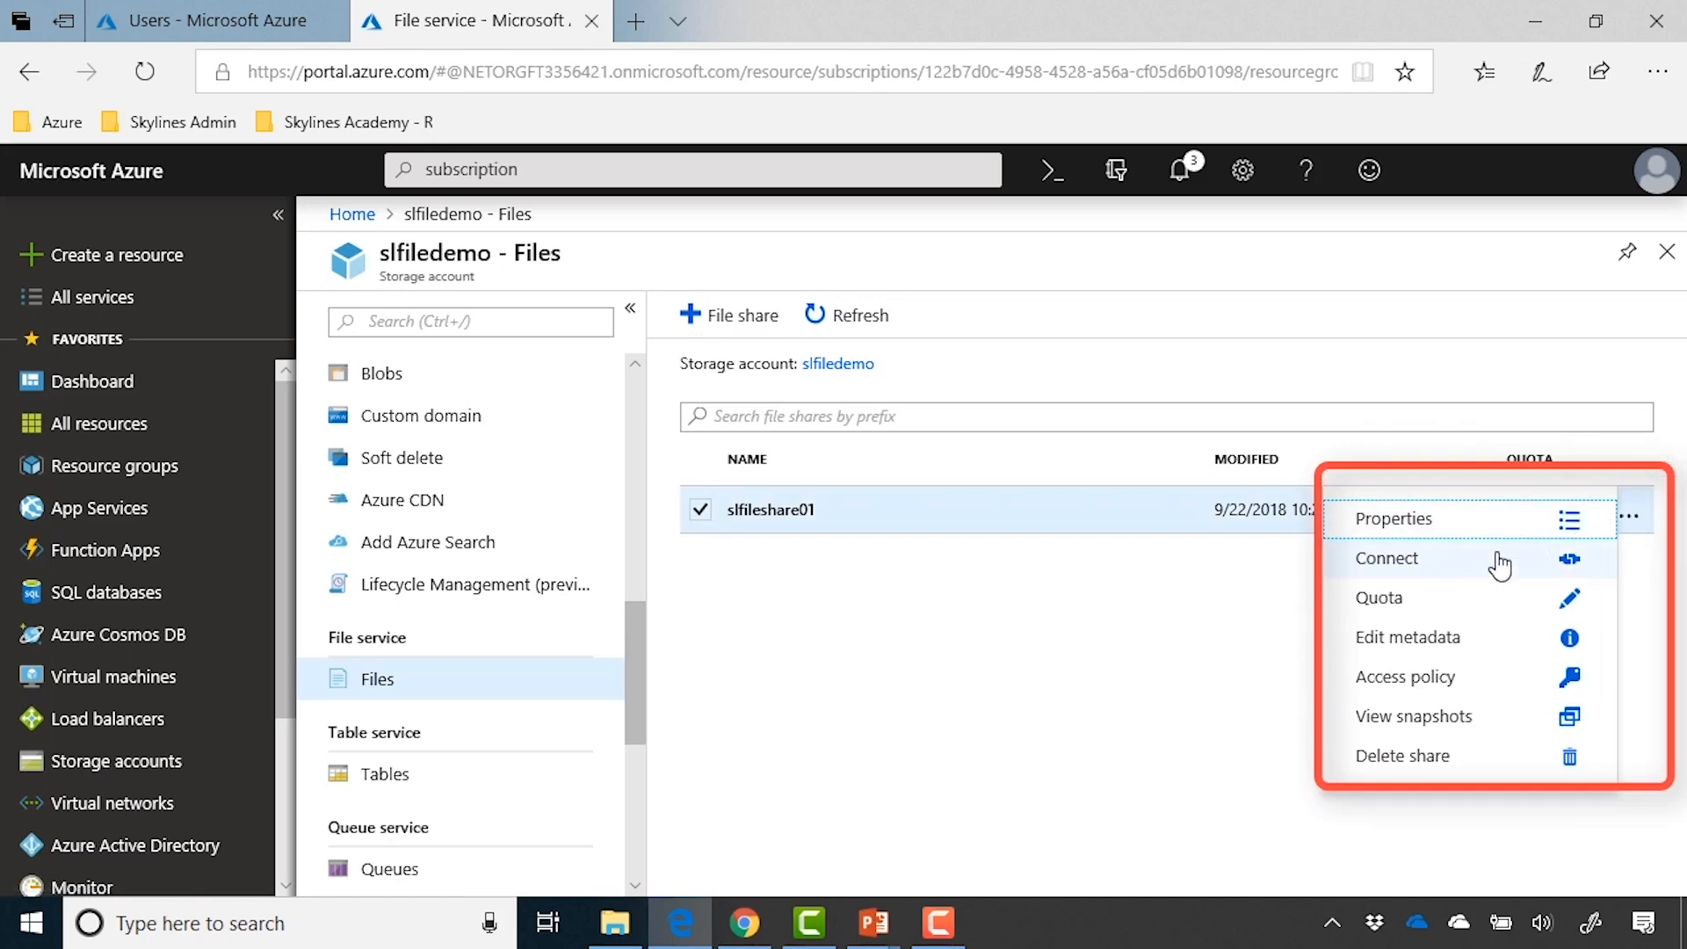
left_click(1378, 575)
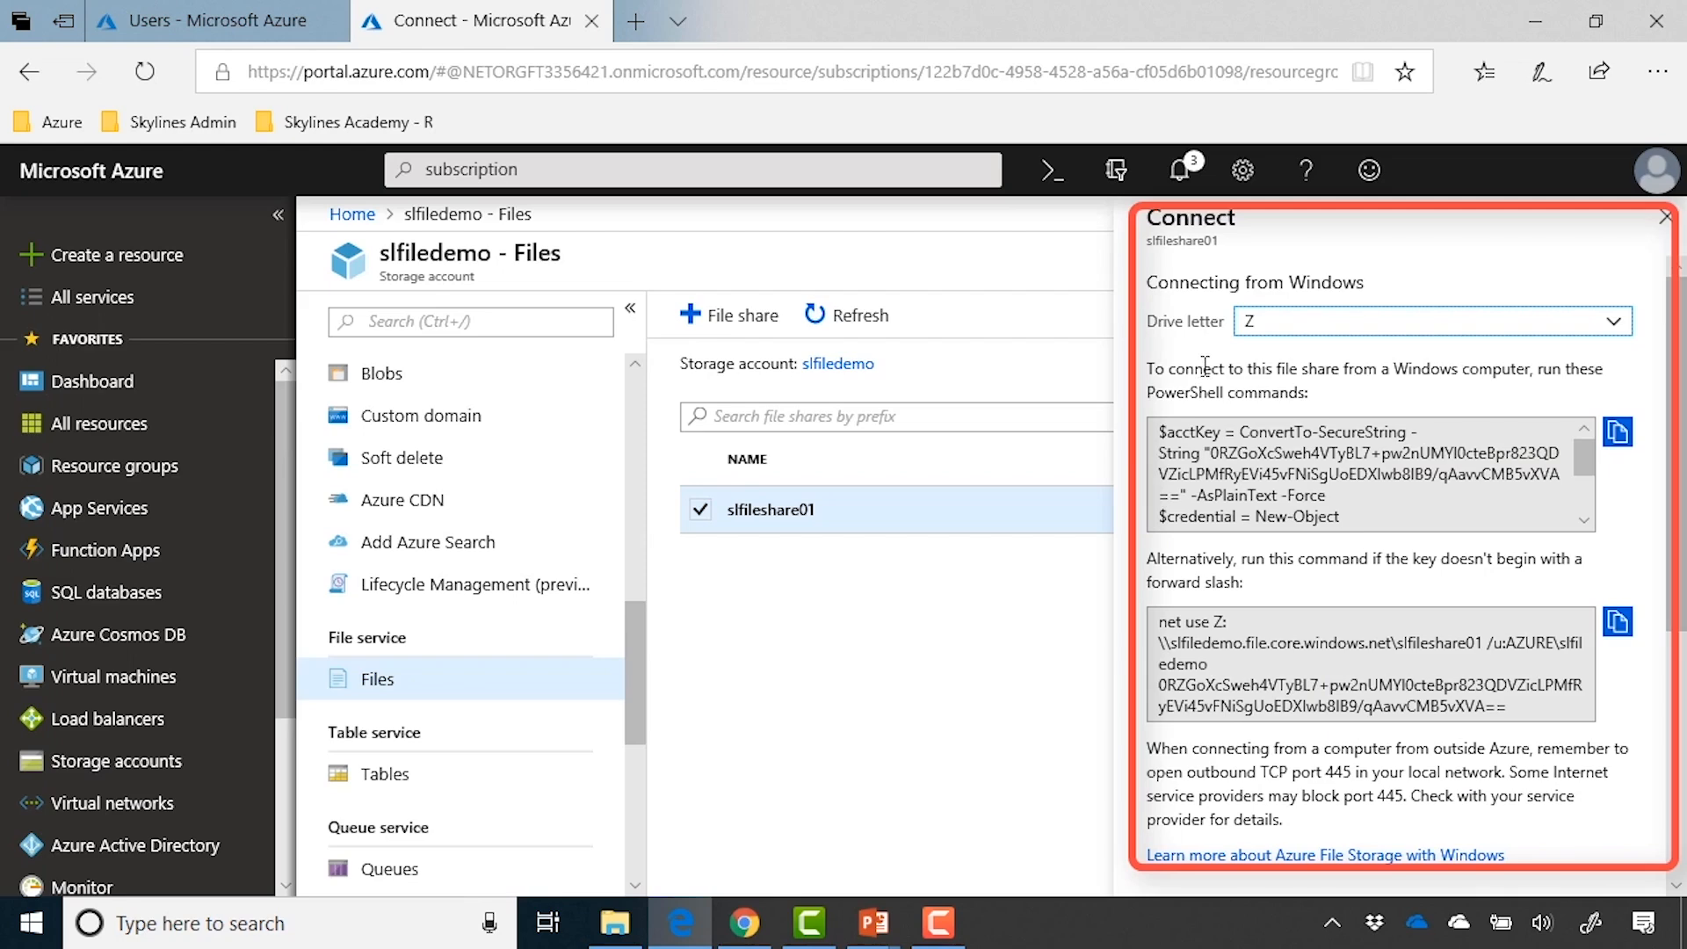
scroll(1204, 366, "down", 4)
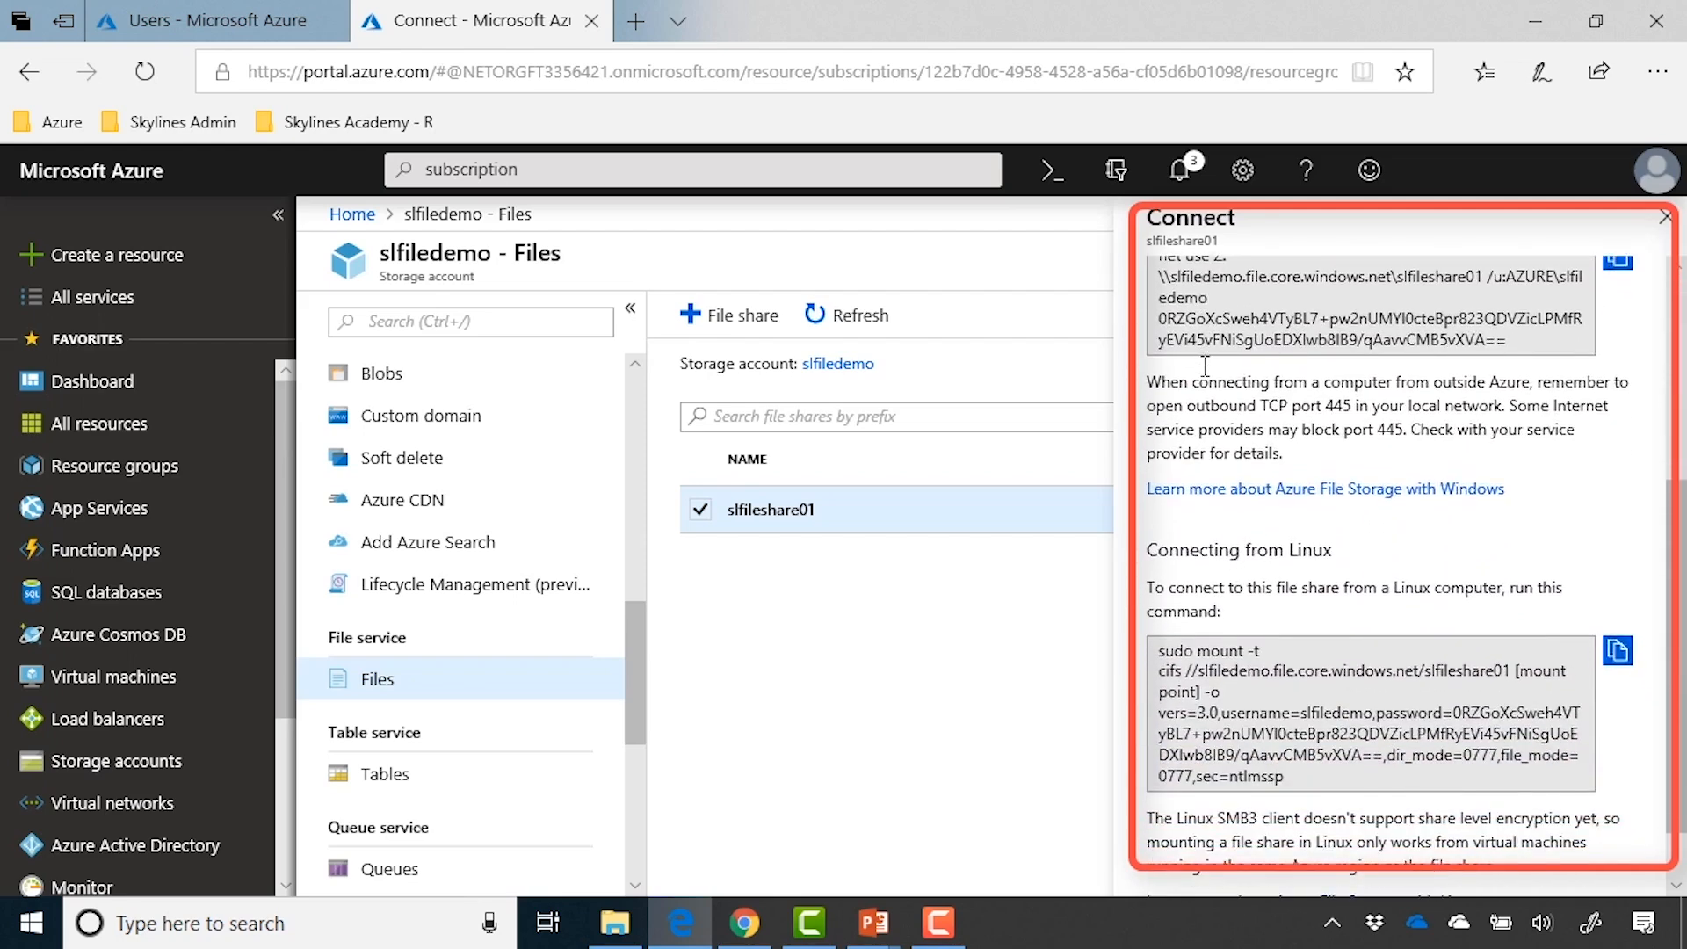
scroll(1205, 365, "up", 4)
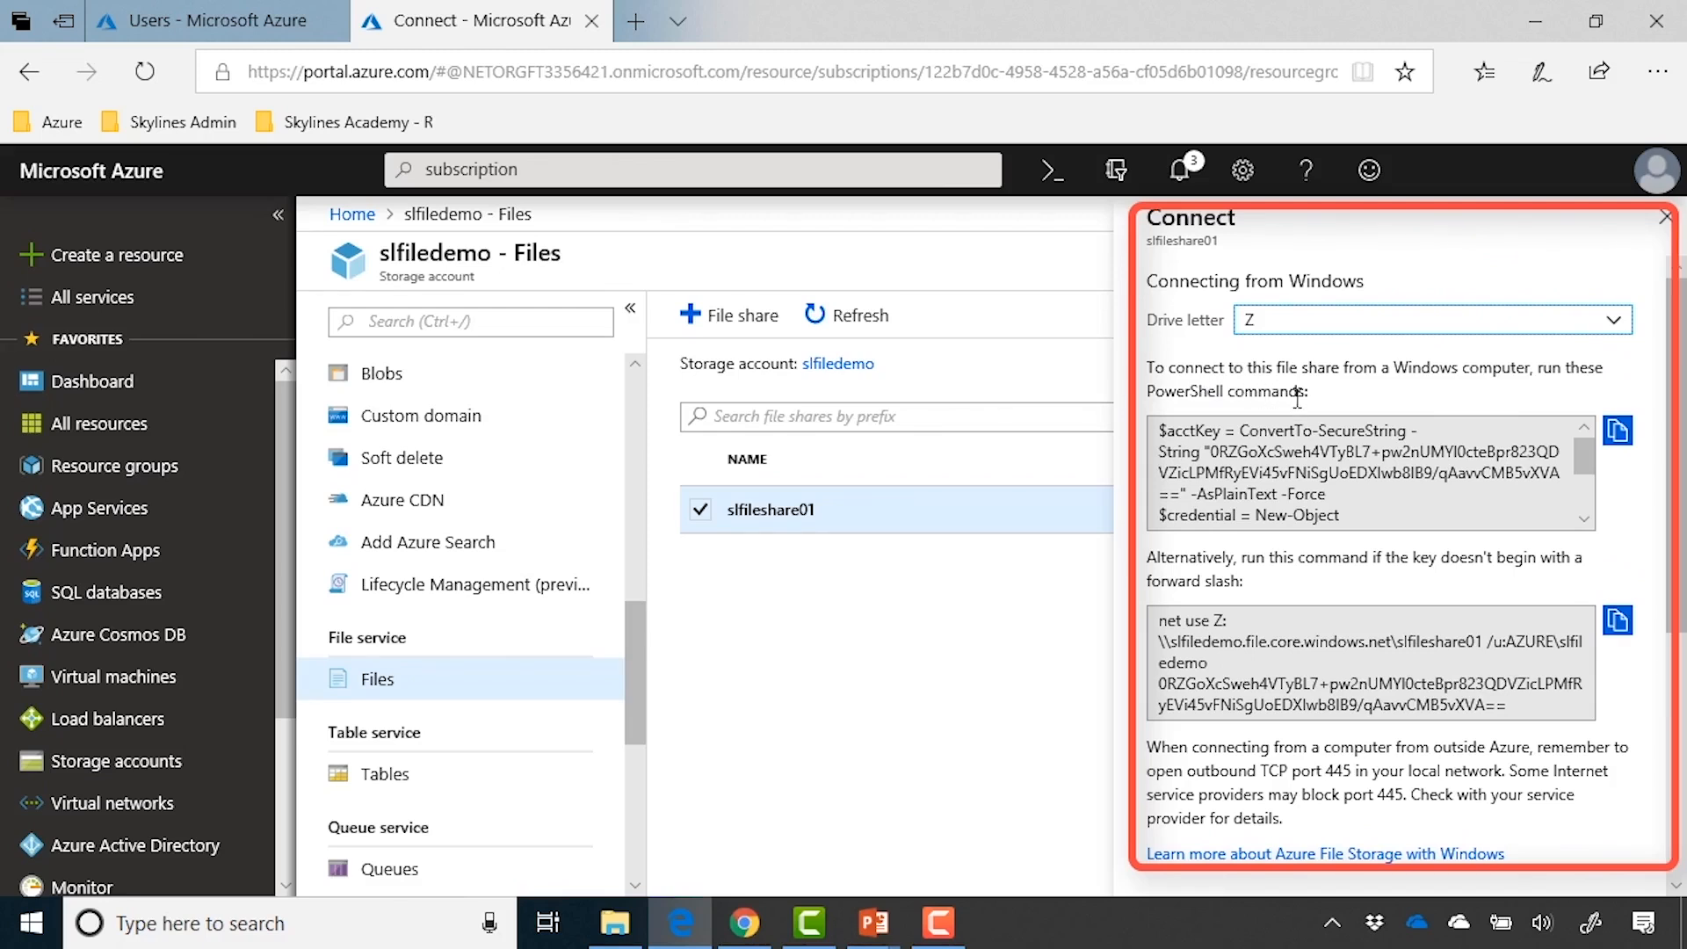
left_click(1331, 406)
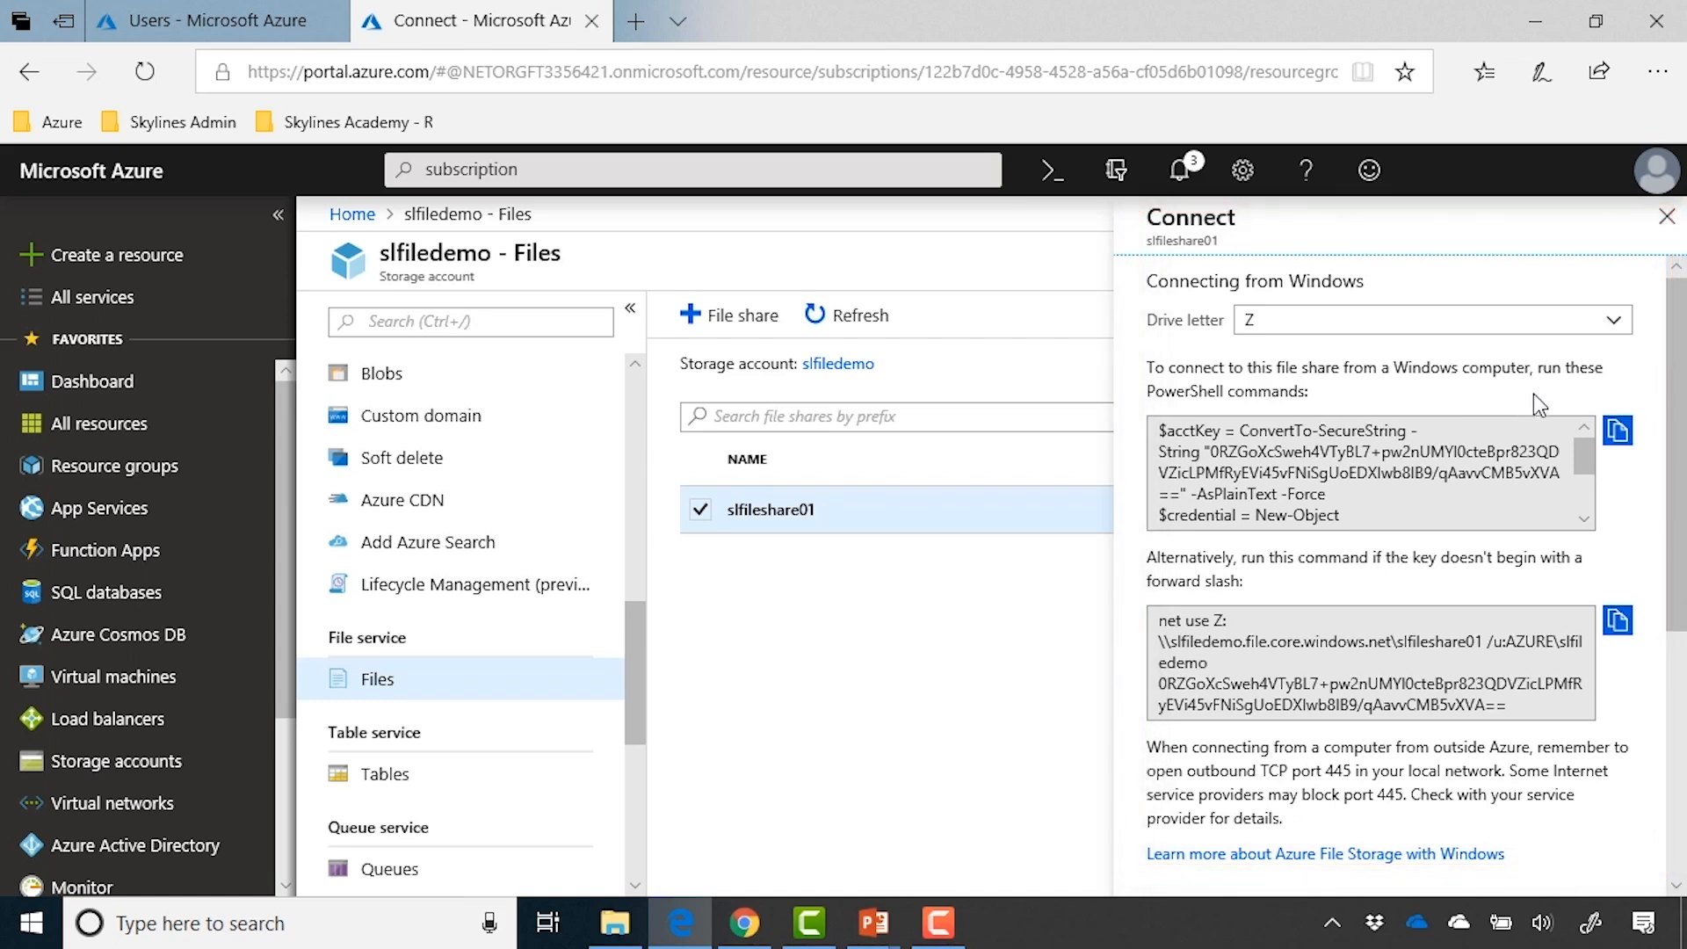
left_click(1616, 433)
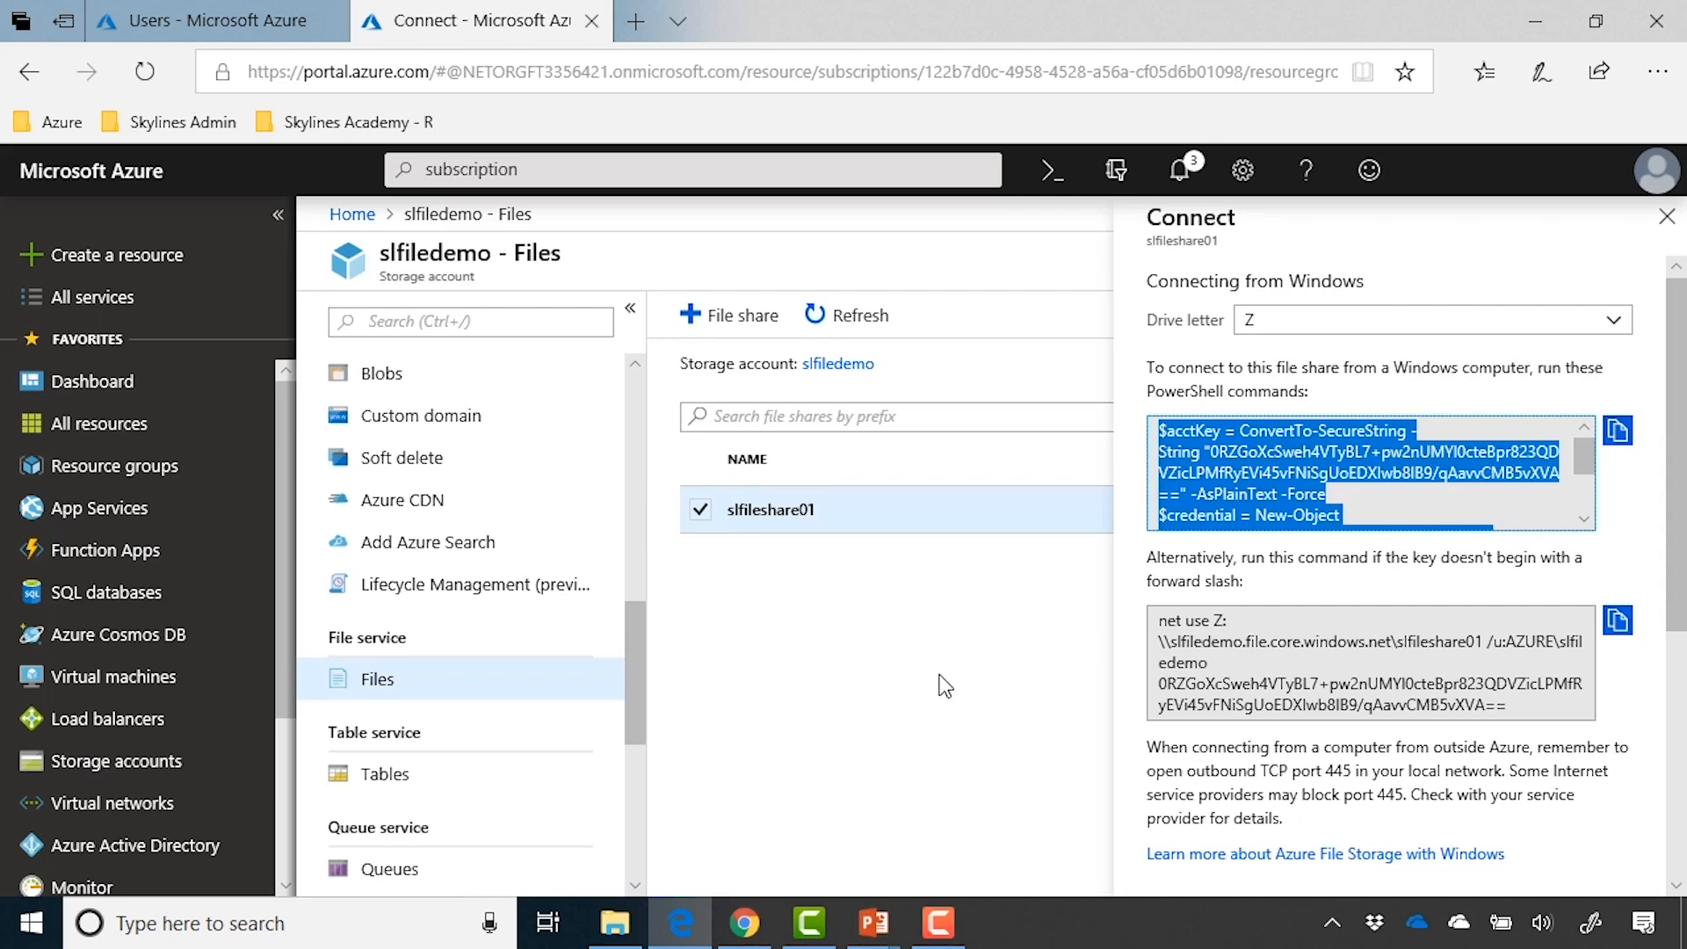
Switch to Windows PowerShell ISE, launching it as administrator and allowing the elevation request.
key("super")
type("powershe")
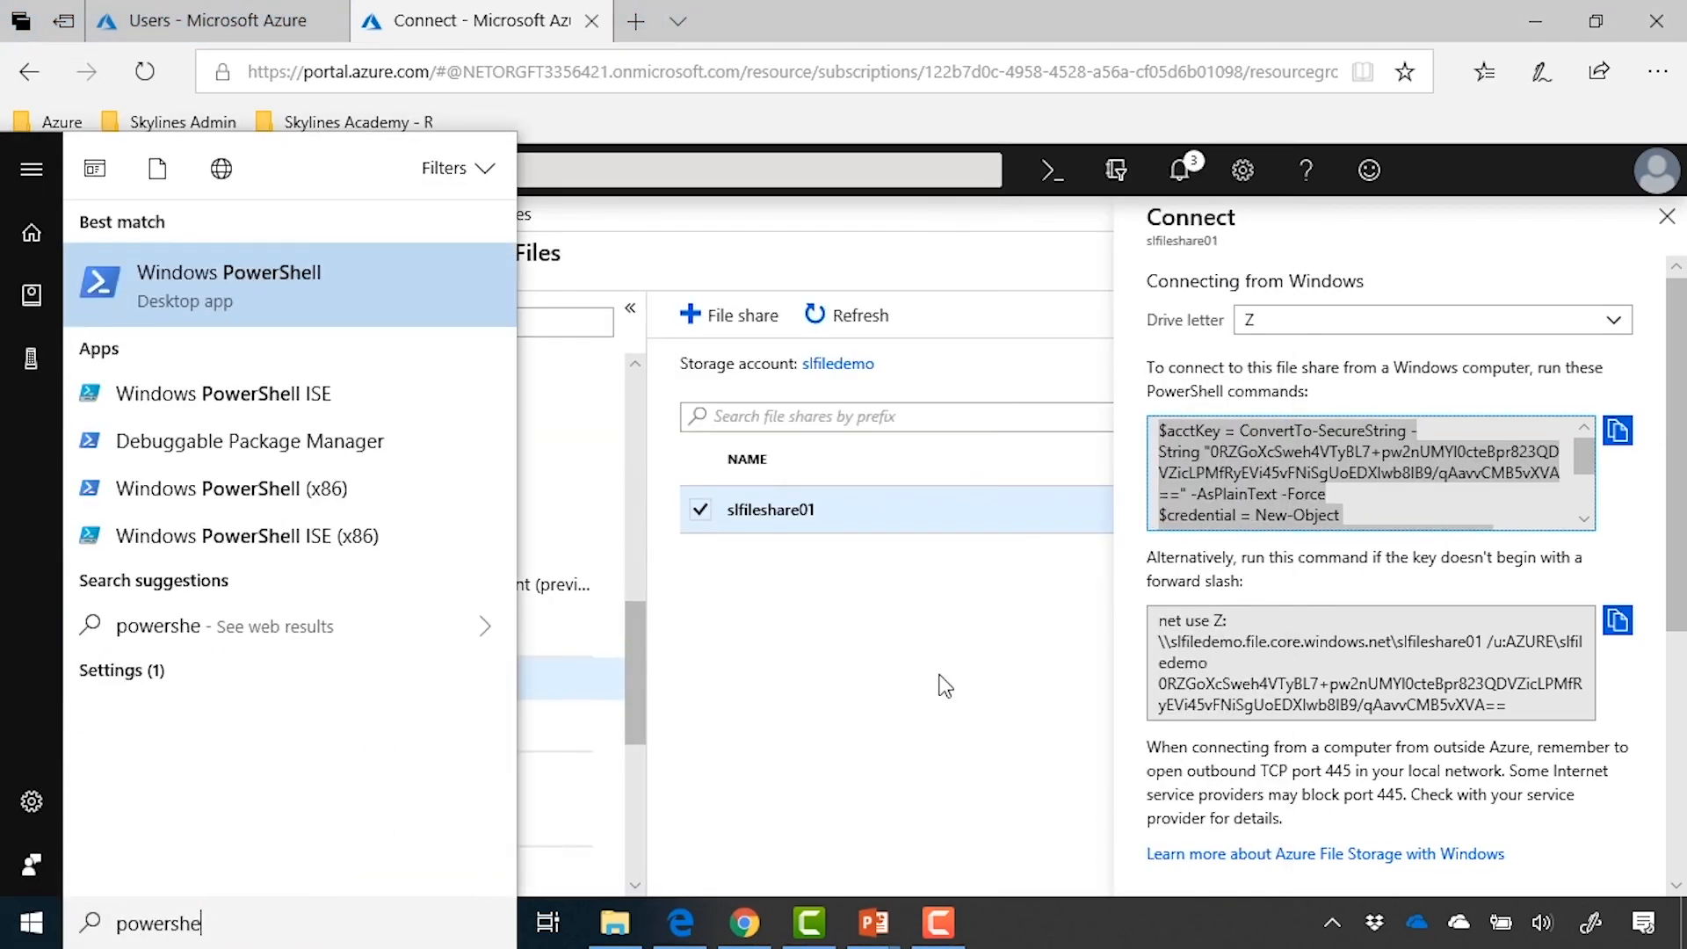
type("ll")
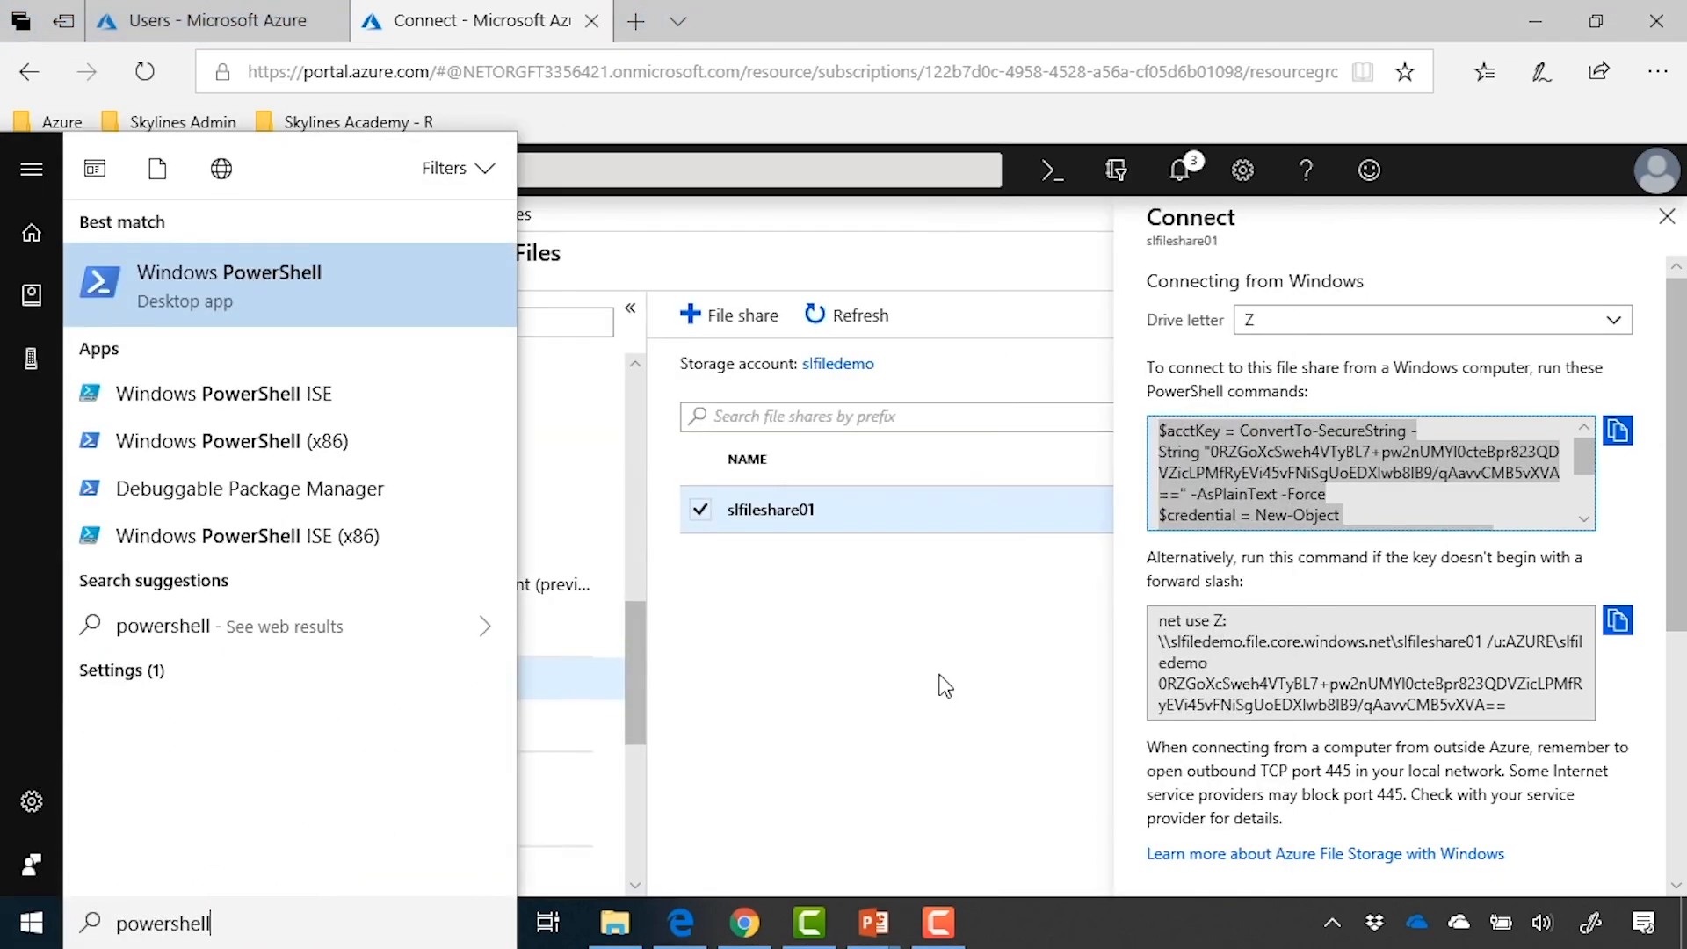
right_click(394, 406)
left_click(345, 413)
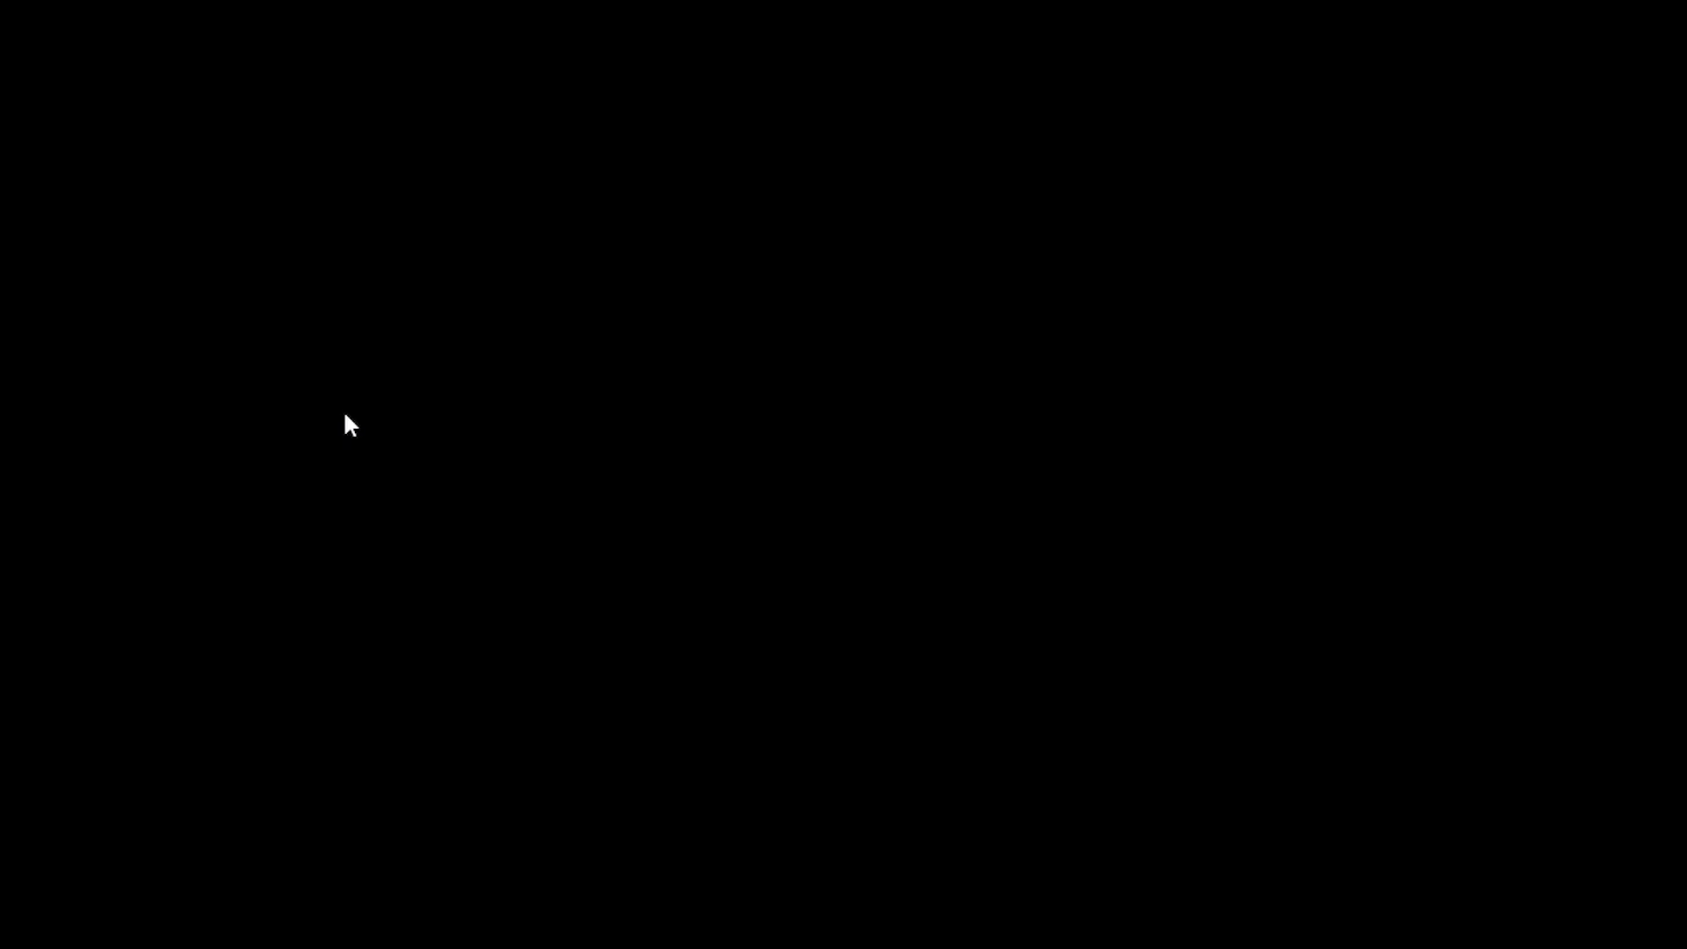
key("alt+y")
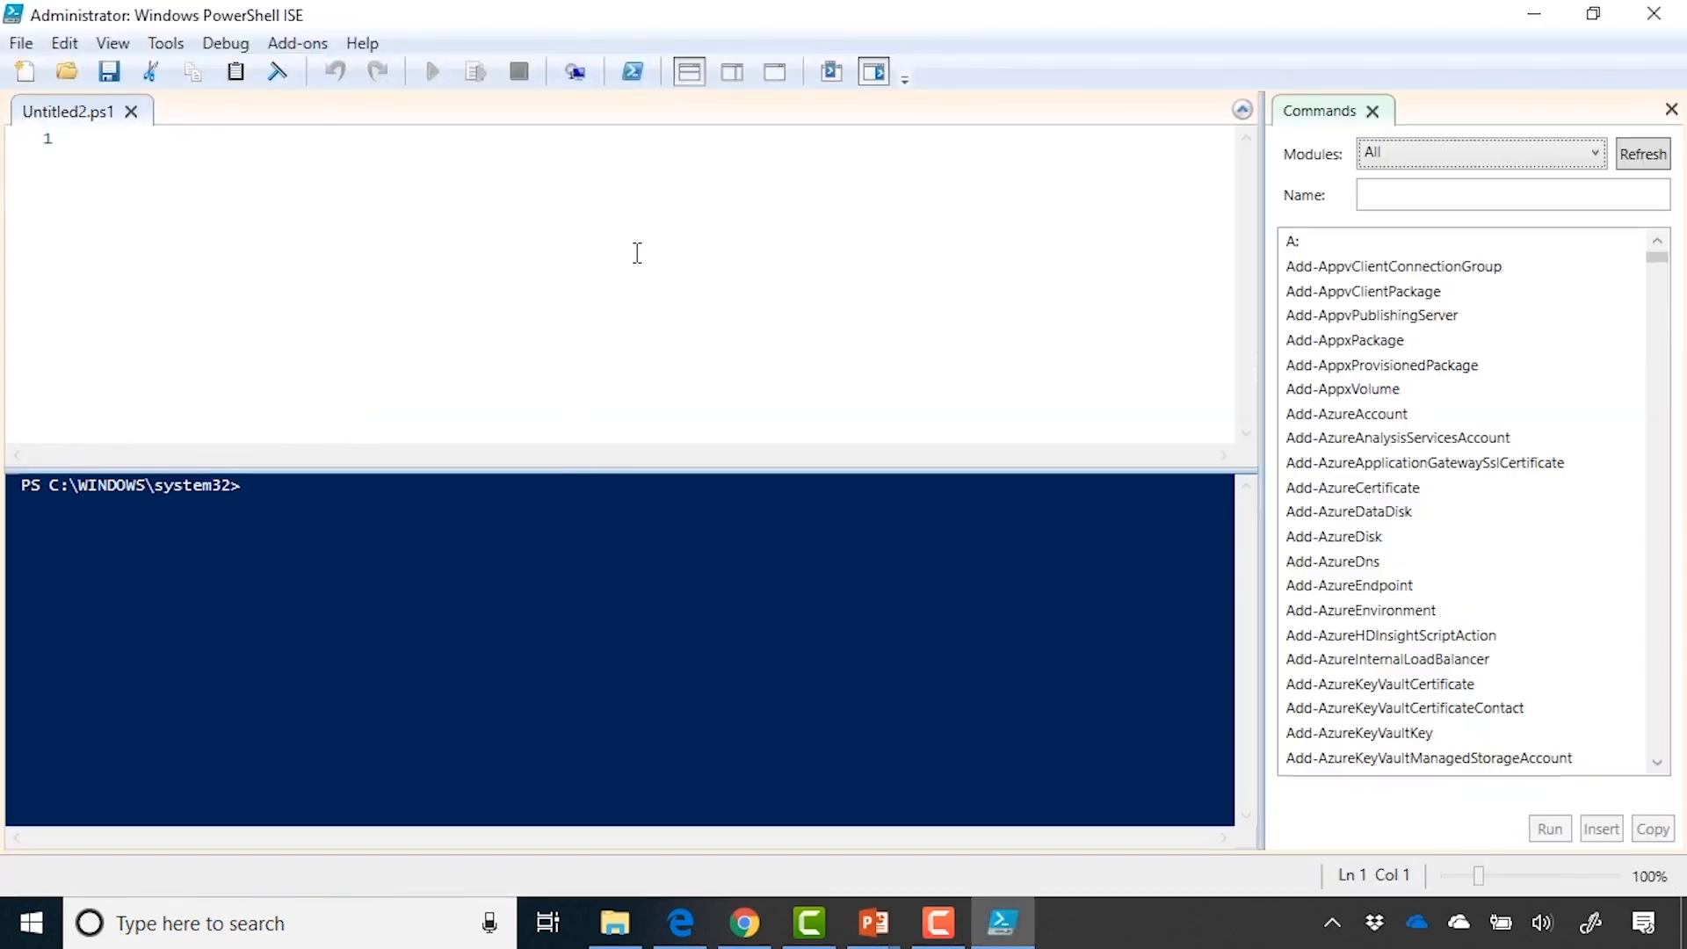
Paste the copied connection commands, including the storage account key, into the empty script and run it to map slfileshare01 as drive Z.
key("ctrl+v")
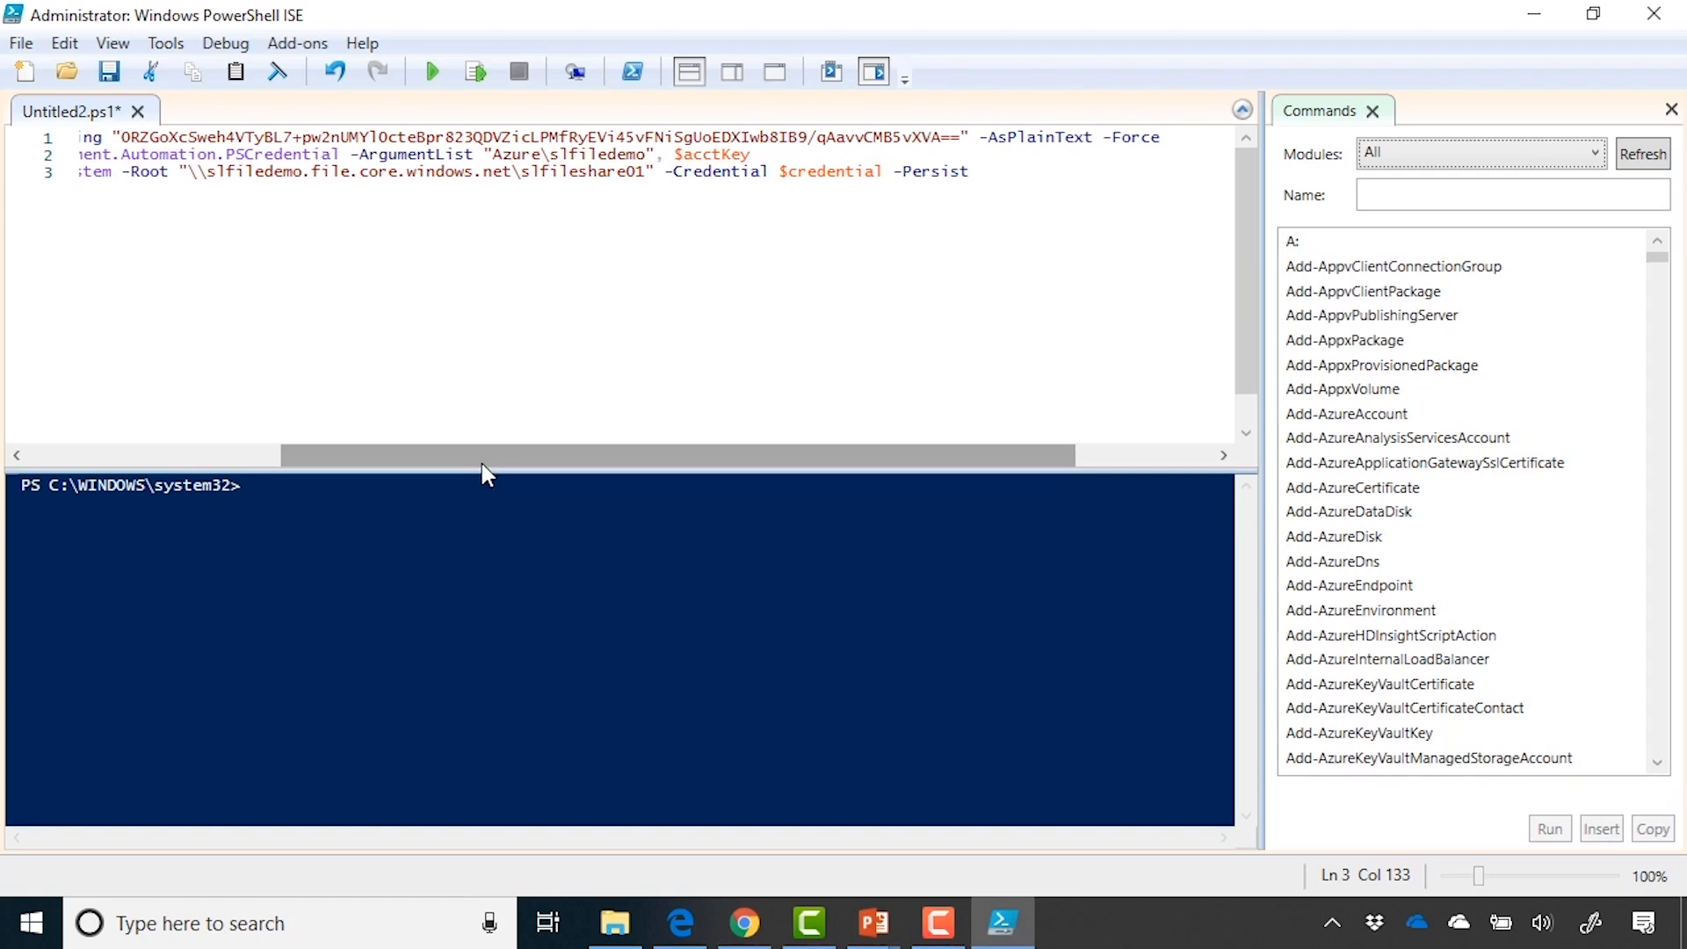
left_click_drag(483, 457, 219, 458)
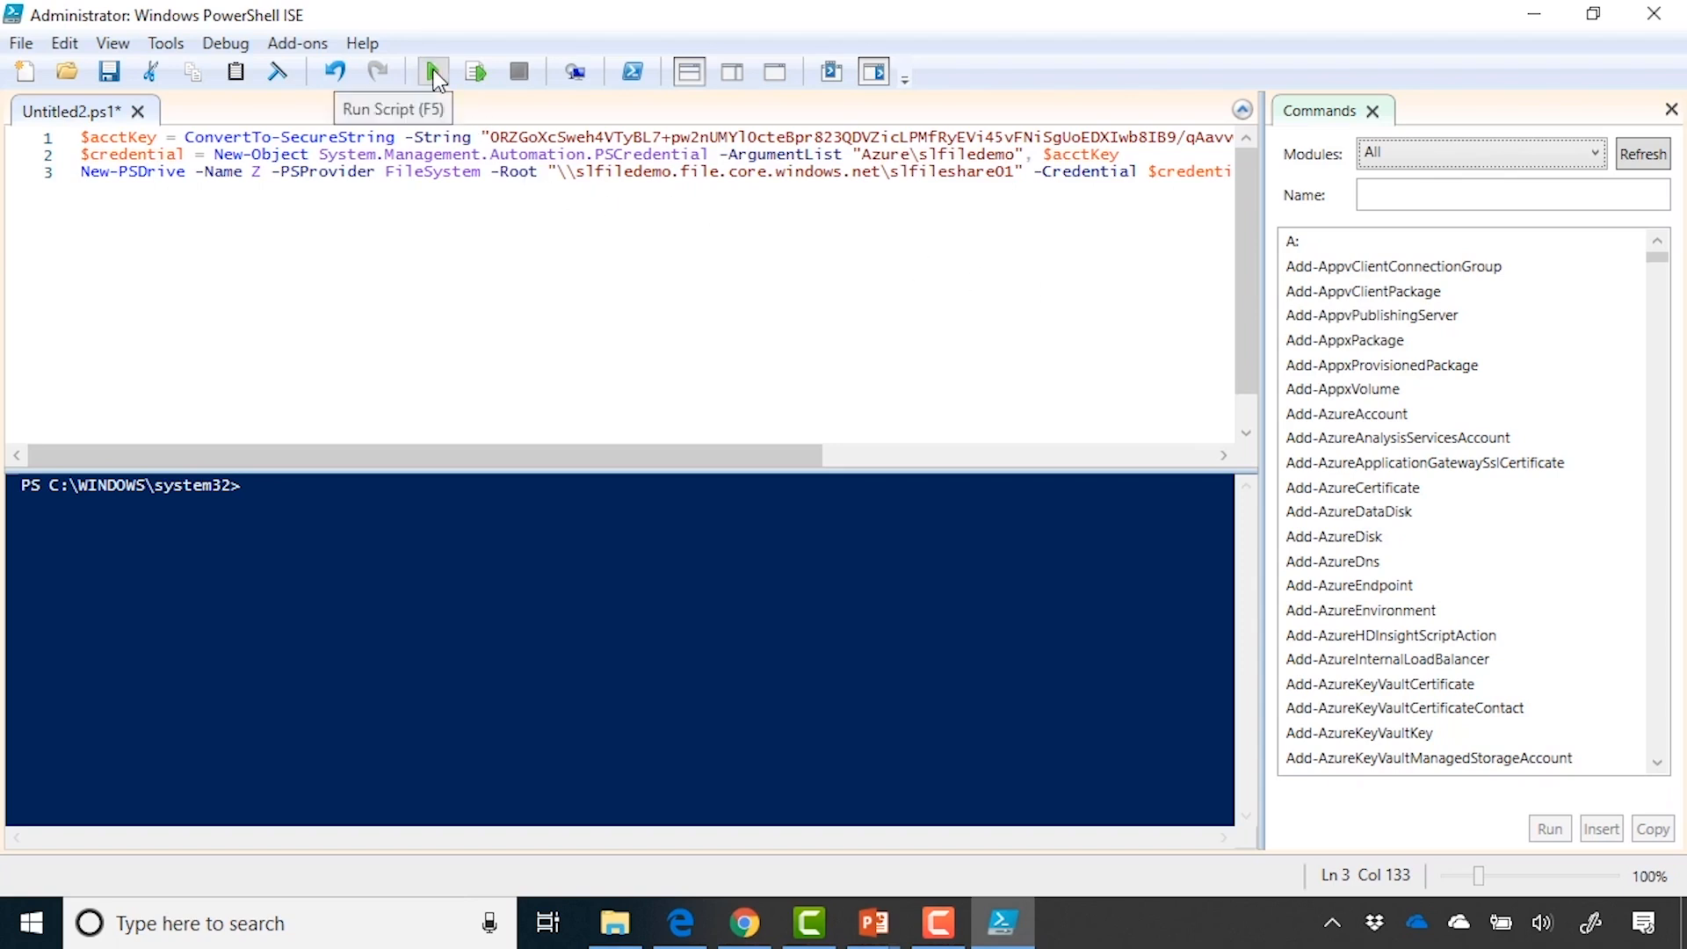
left_click(432, 71)
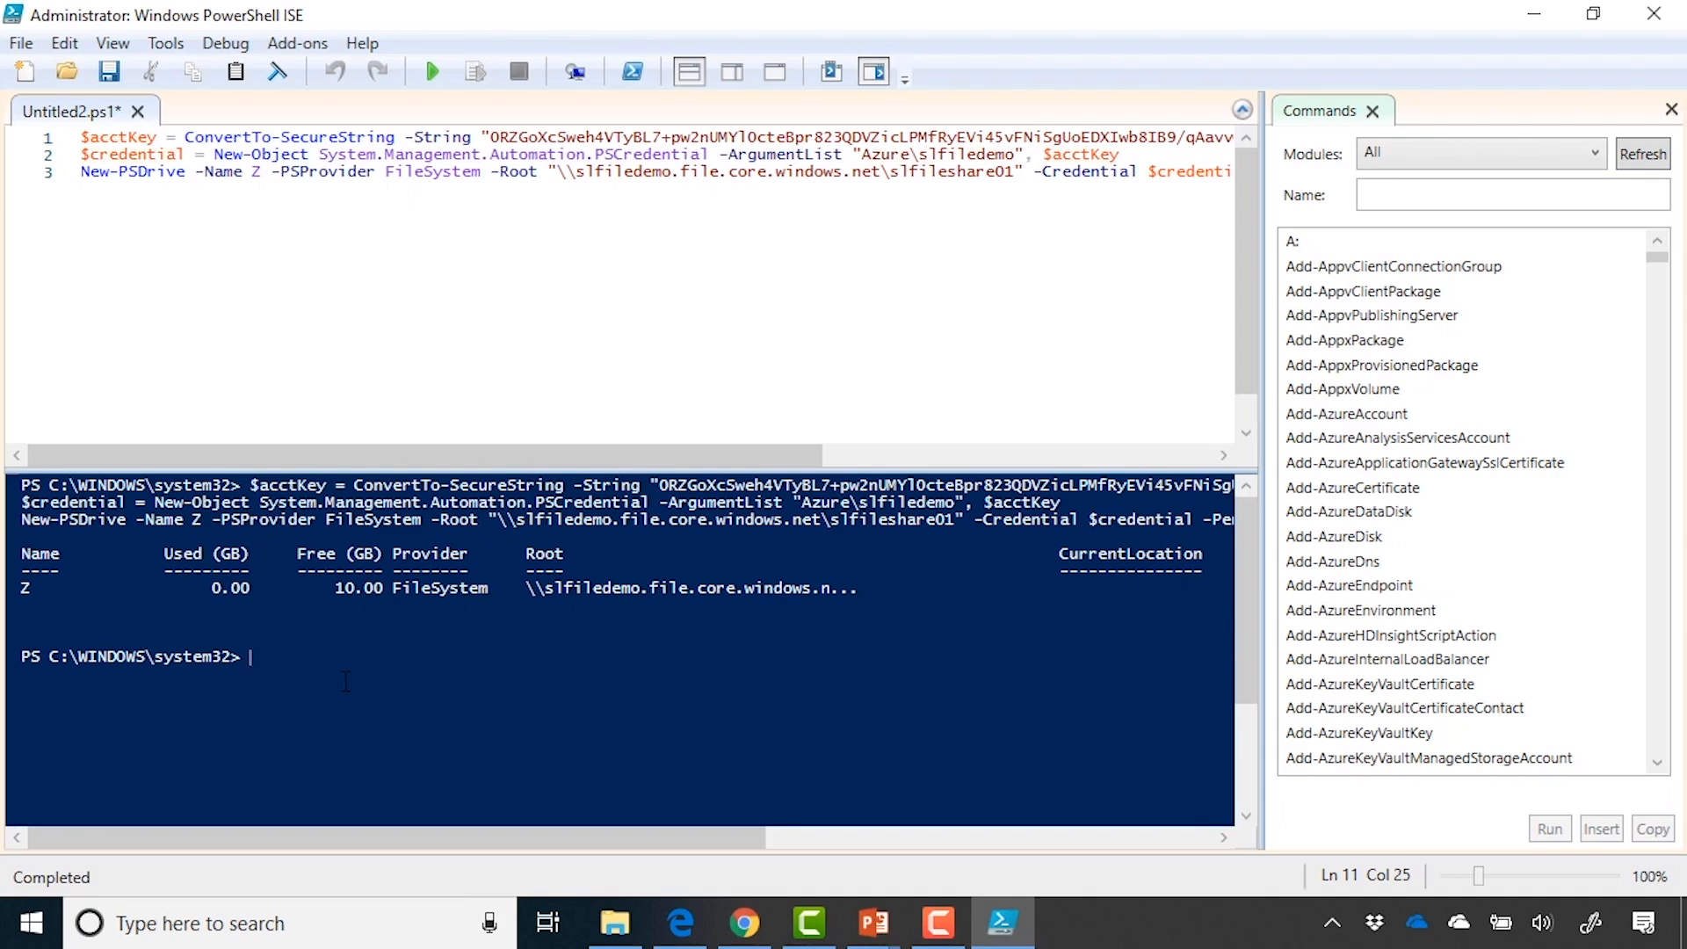
Change to the Z: drive in the console and list its contents with dir.
type("z:")
key("Return")
type("dir")
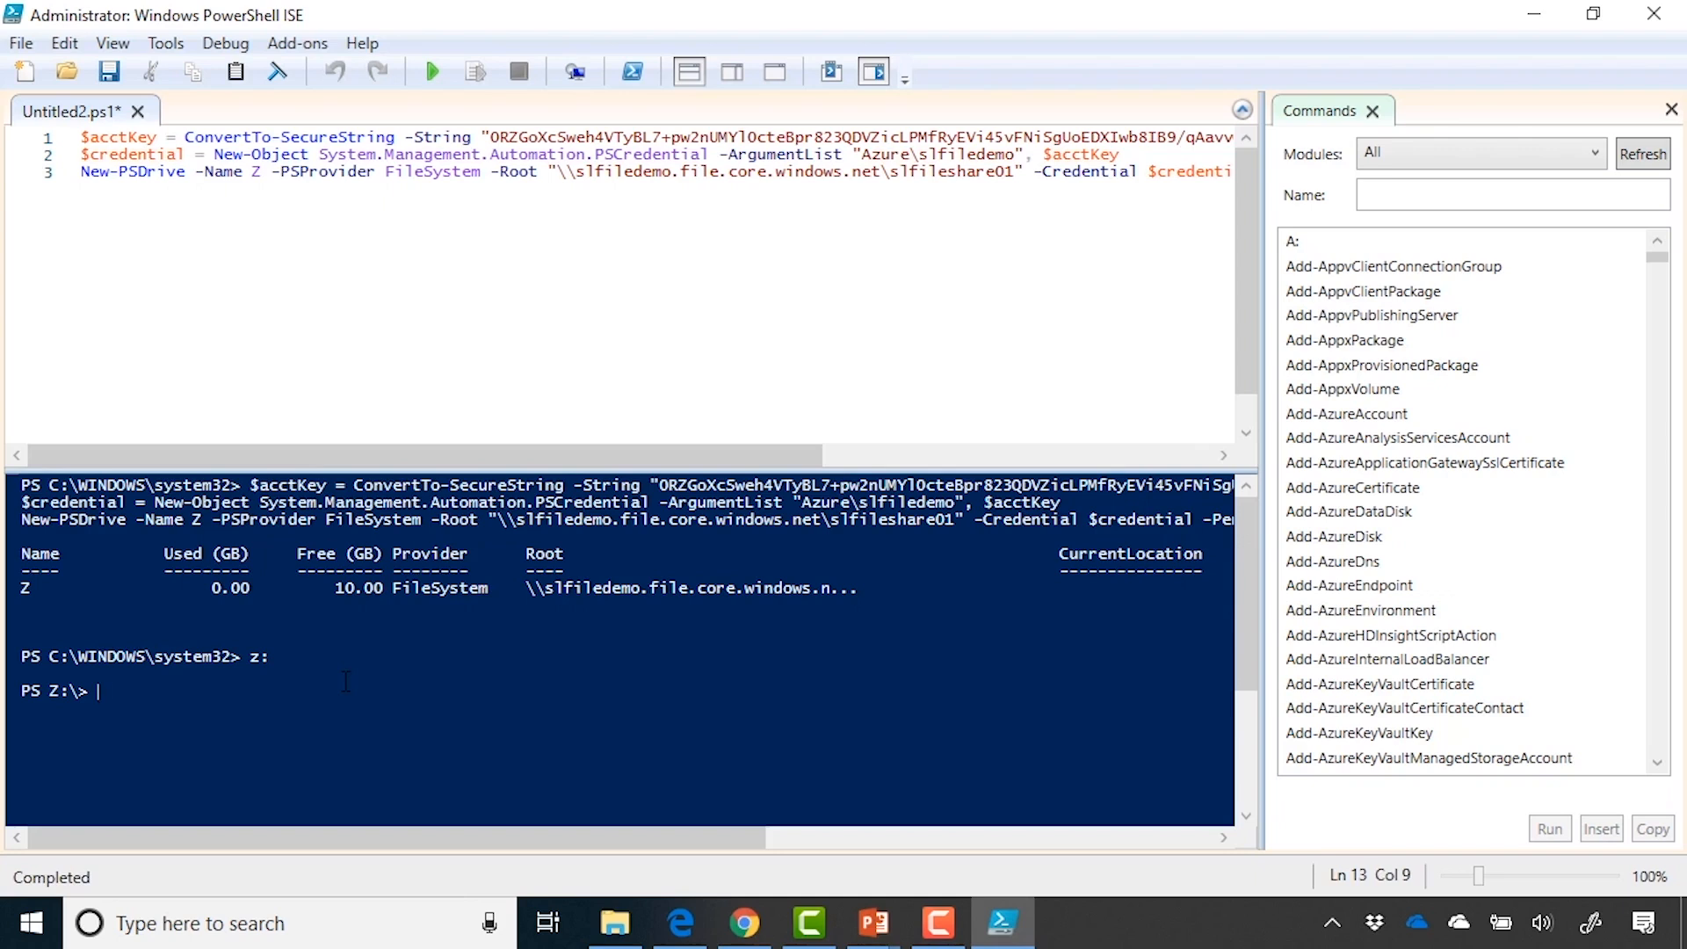
key("Return")
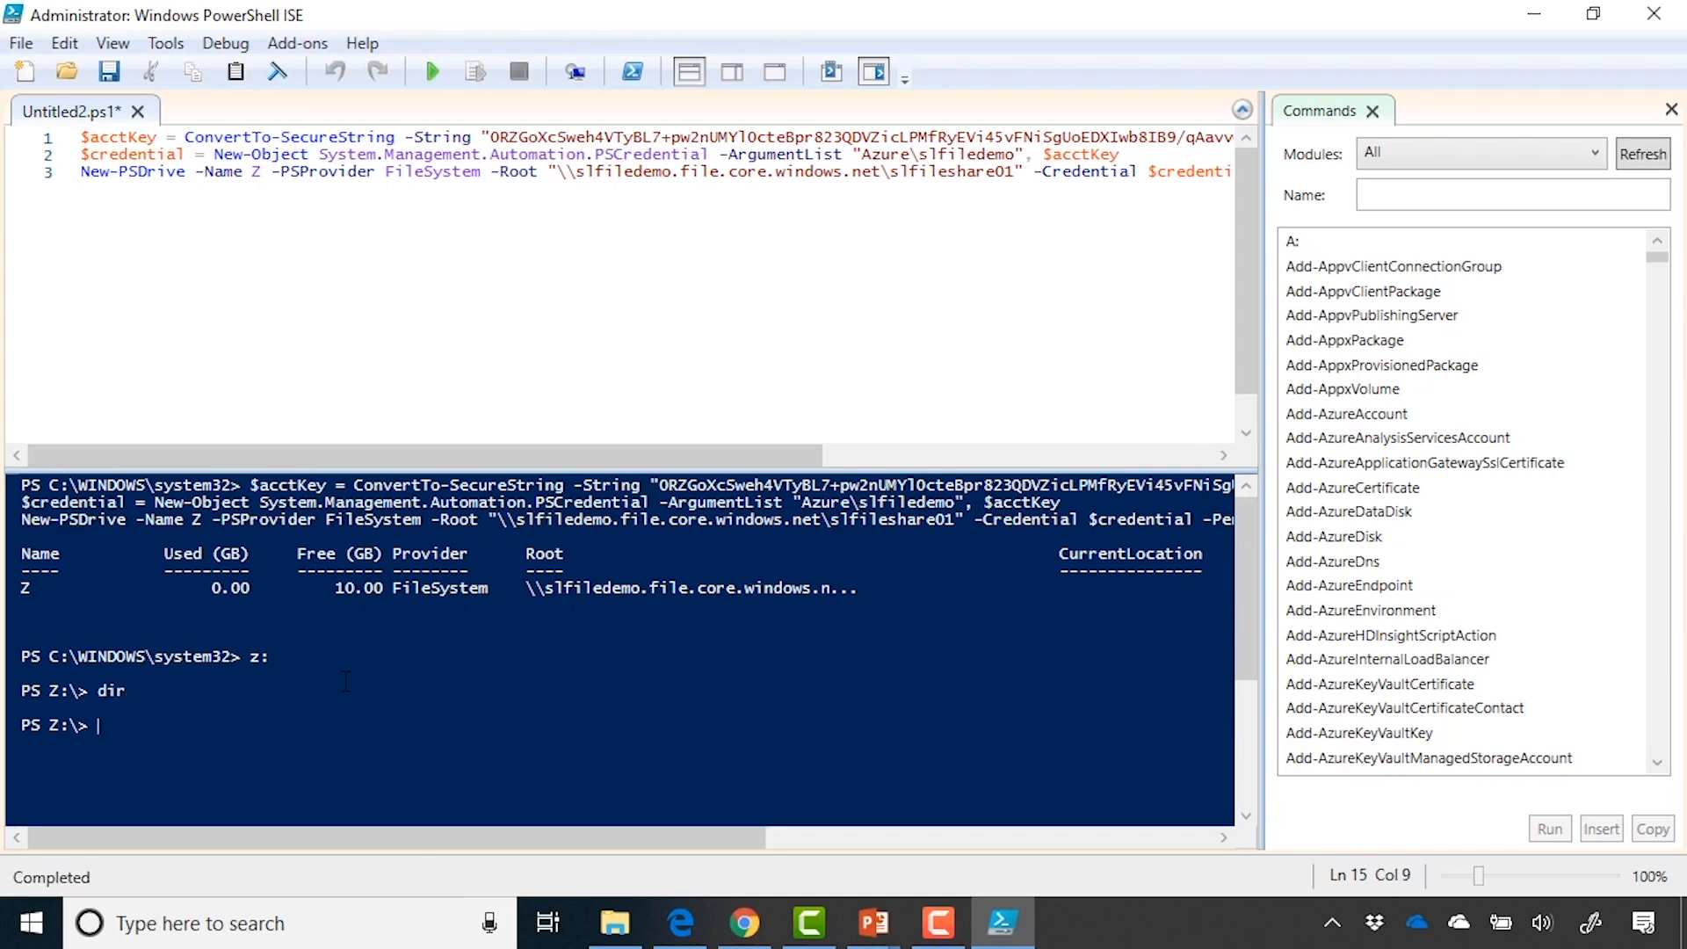